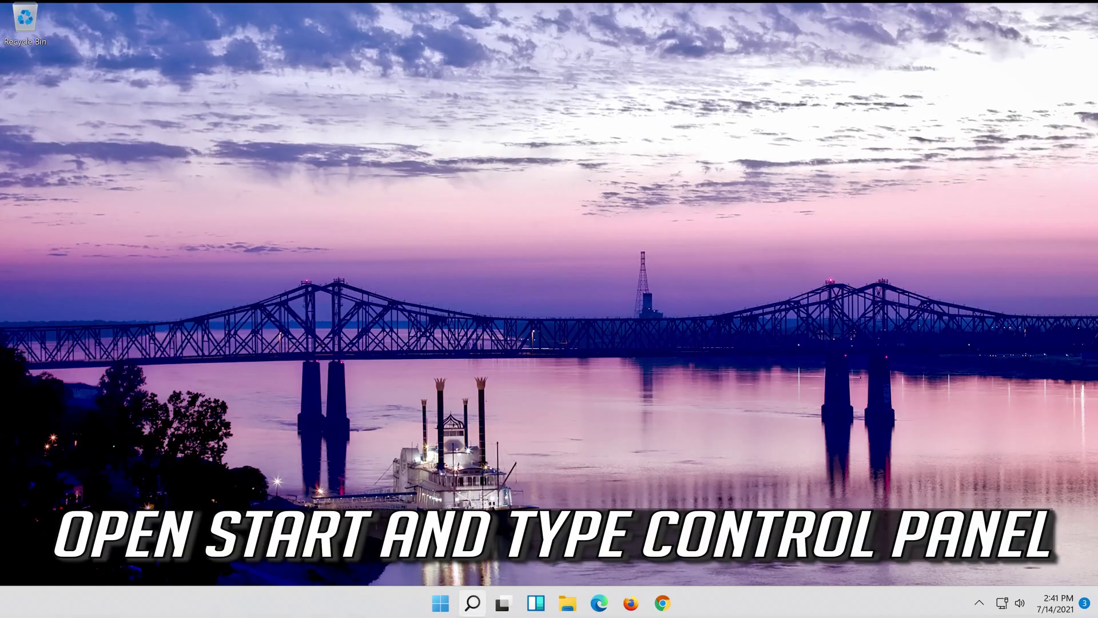
Step: Search Windows for 'control panel' so Control Panel appears as the best match
{"action": "left_click", "coordinate": [477, 612]}
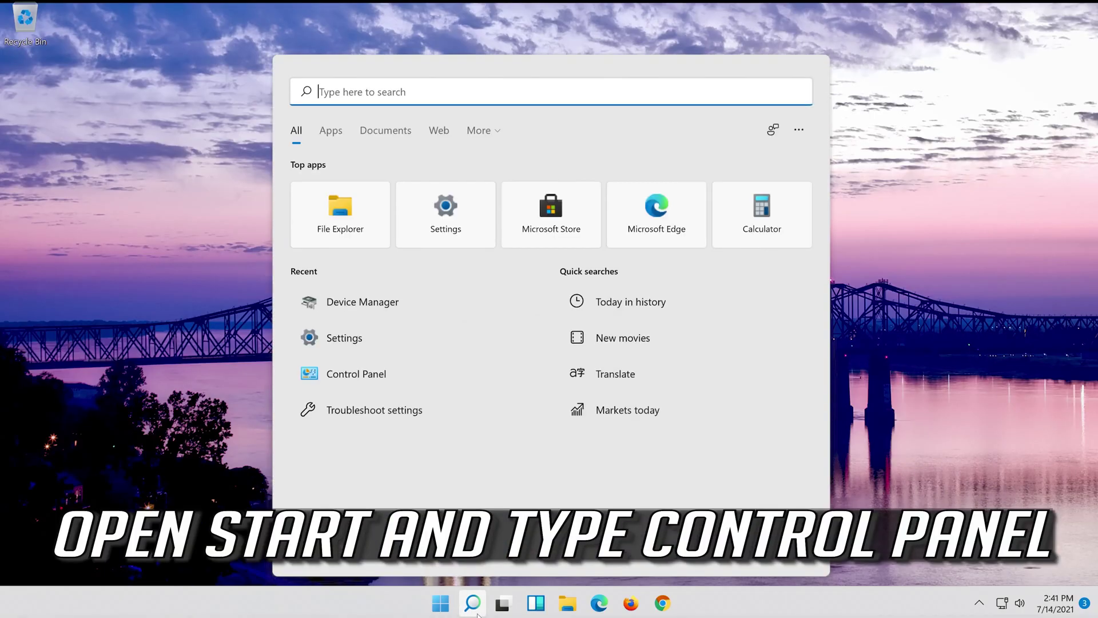
{"action": "type", "text": "con"}
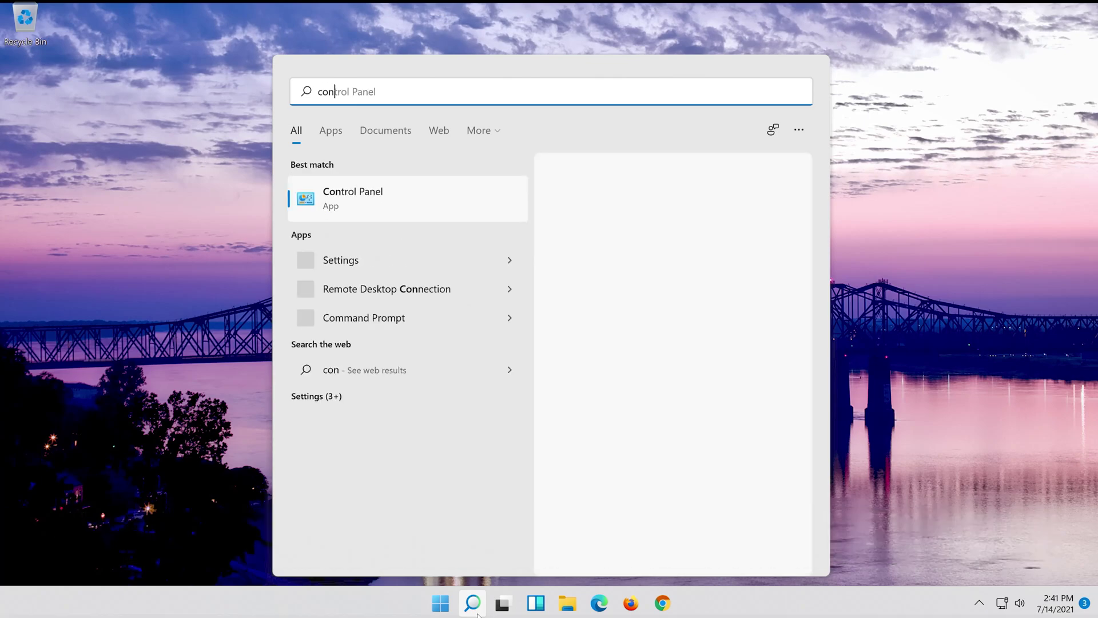
{"action": "type", "text": "trol pa"}
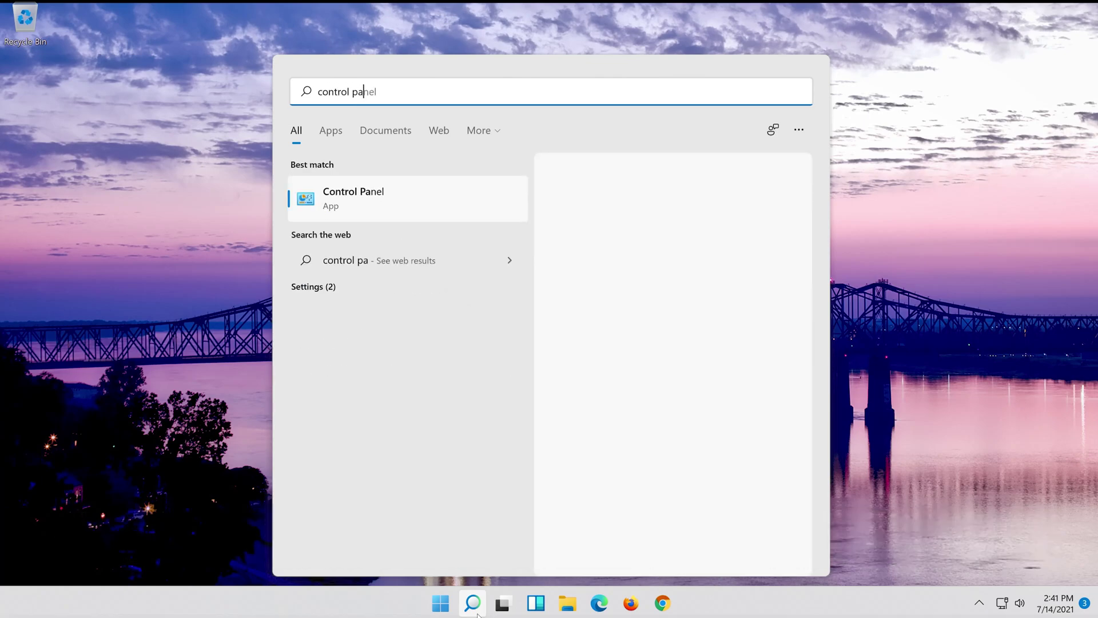
{"action": "type", "text": "nel"}
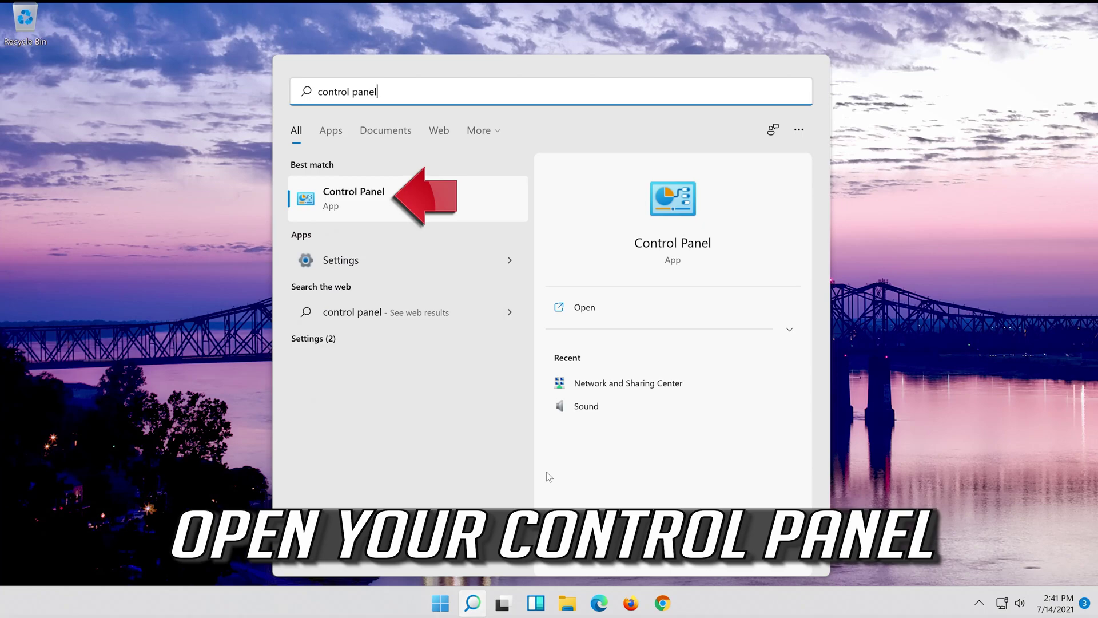
Step: Launch Control Panel and go to Hardware and Sound > Sound to show the Playback devices
{"action": "left_click", "coordinate": [466, 199]}
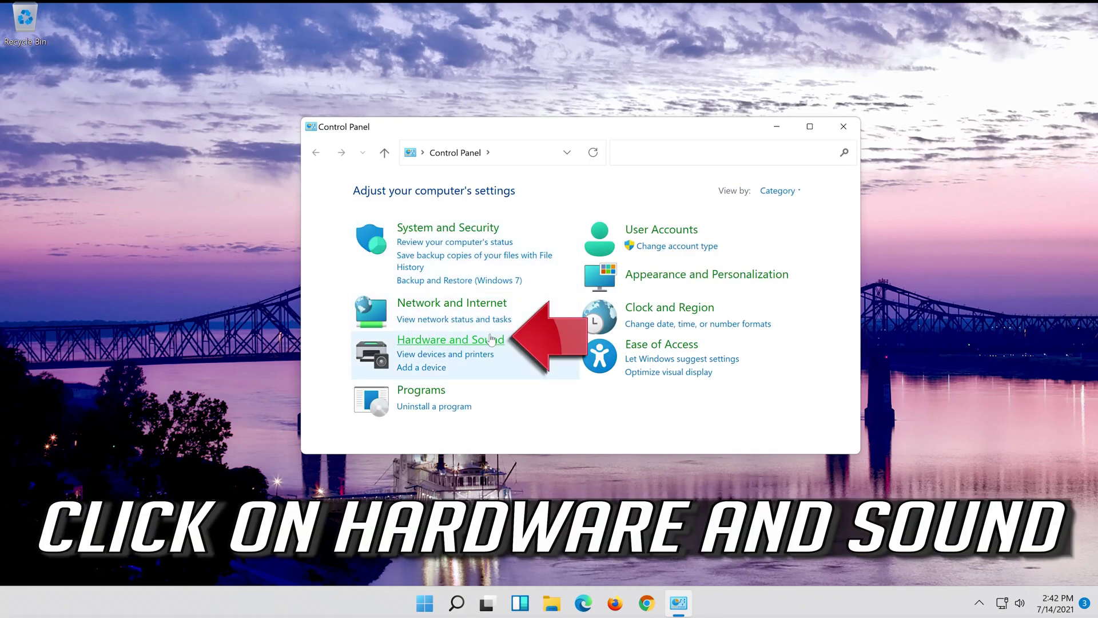
{"action": "left_click", "coordinate": [473, 340]}
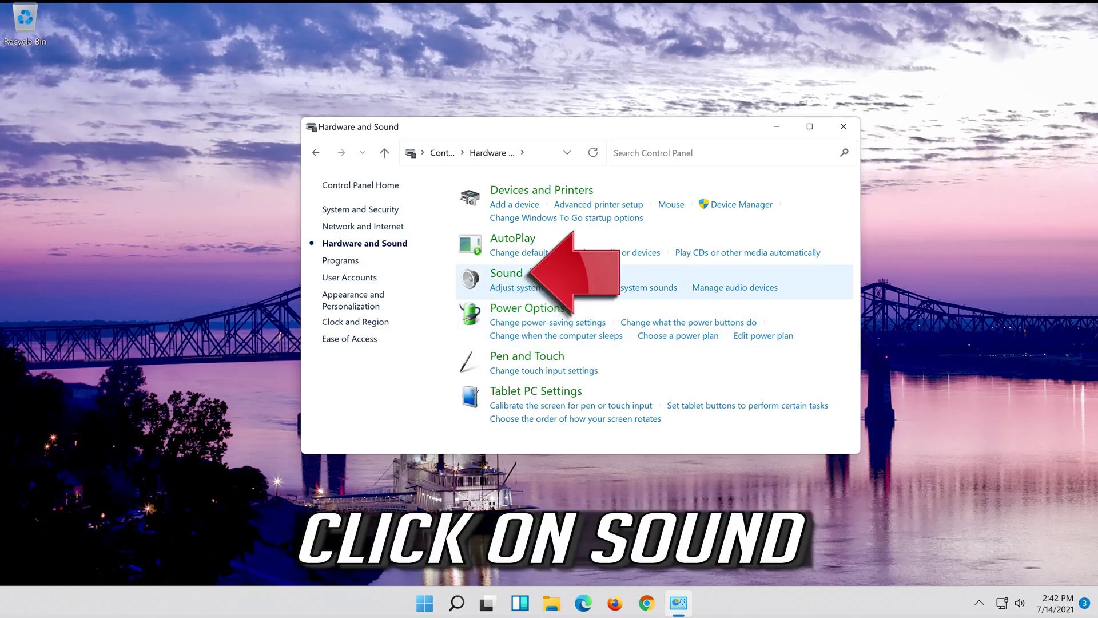
{"action": "left_click", "coordinate": [505, 274]}
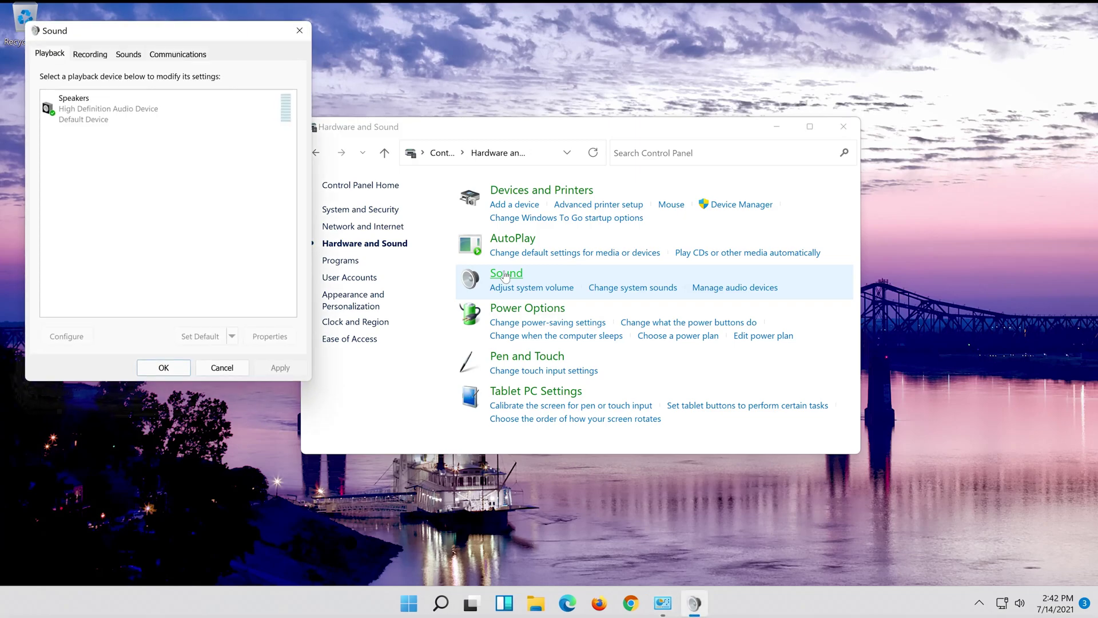
Step: Close the Hardware and Sound window and open the Speakers device Properties from the Playback tab
{"action": "left_click_drag", "start_coordinate": [183, 36], "coordinate": [579, 118]}
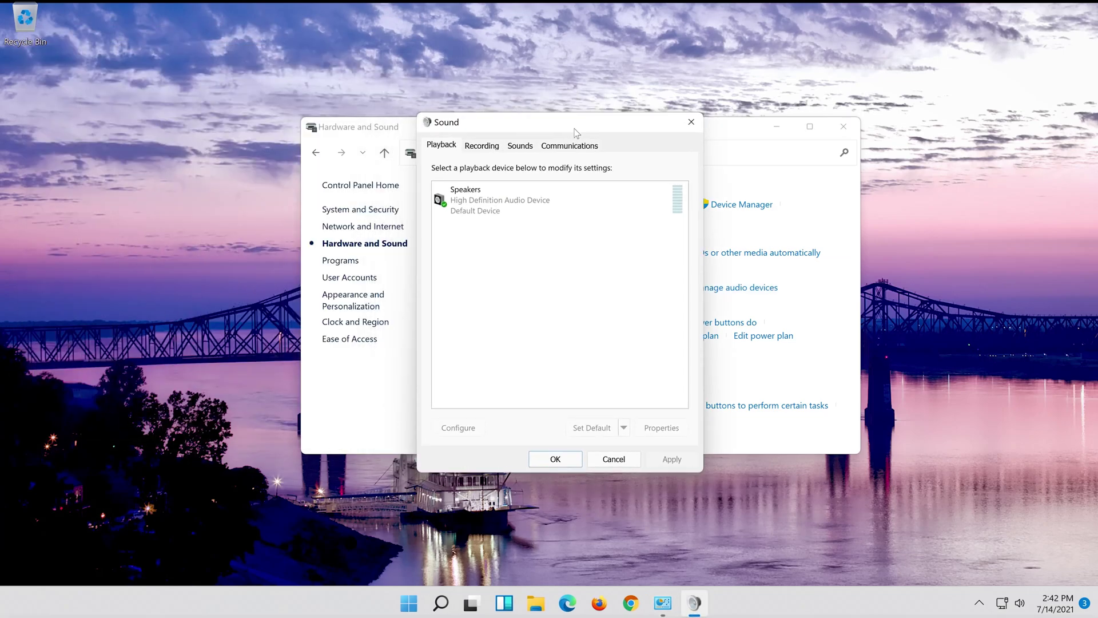
{"action": "left_click", "coordinate": [843, 125]}
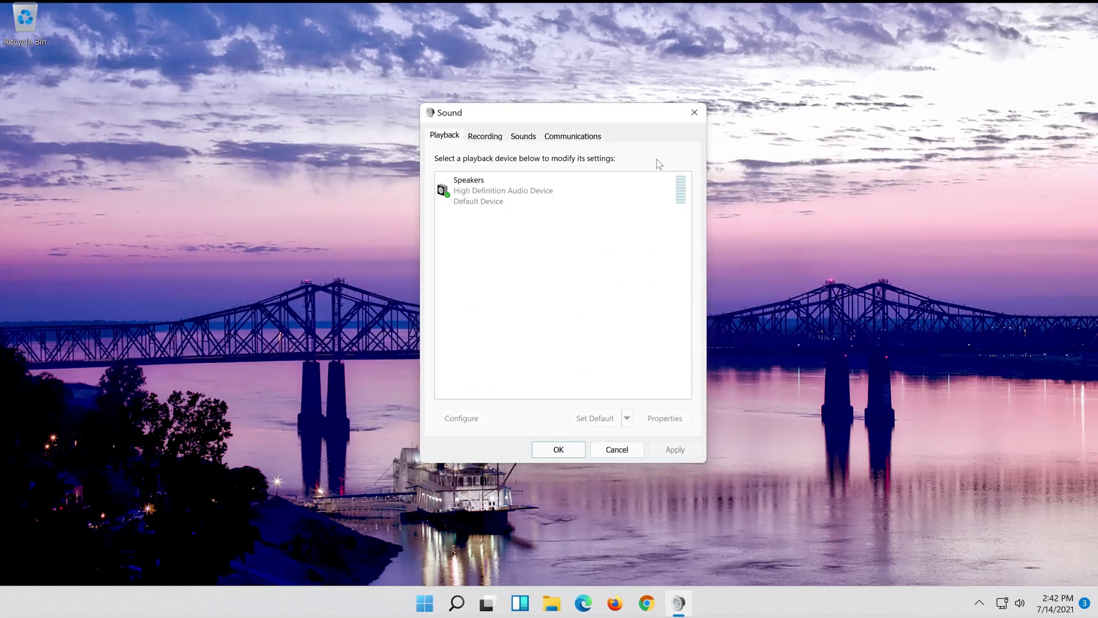
{"action": "left_click", "coordinate": [506, 194]}
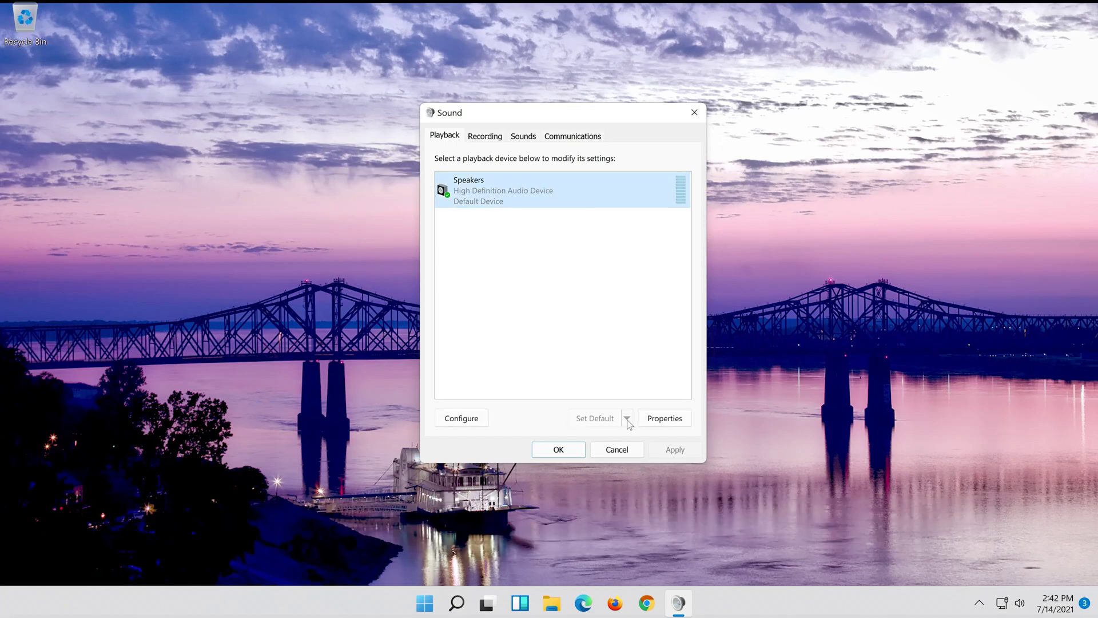
{"action": "right_click", "coordinate": [564, 181]}
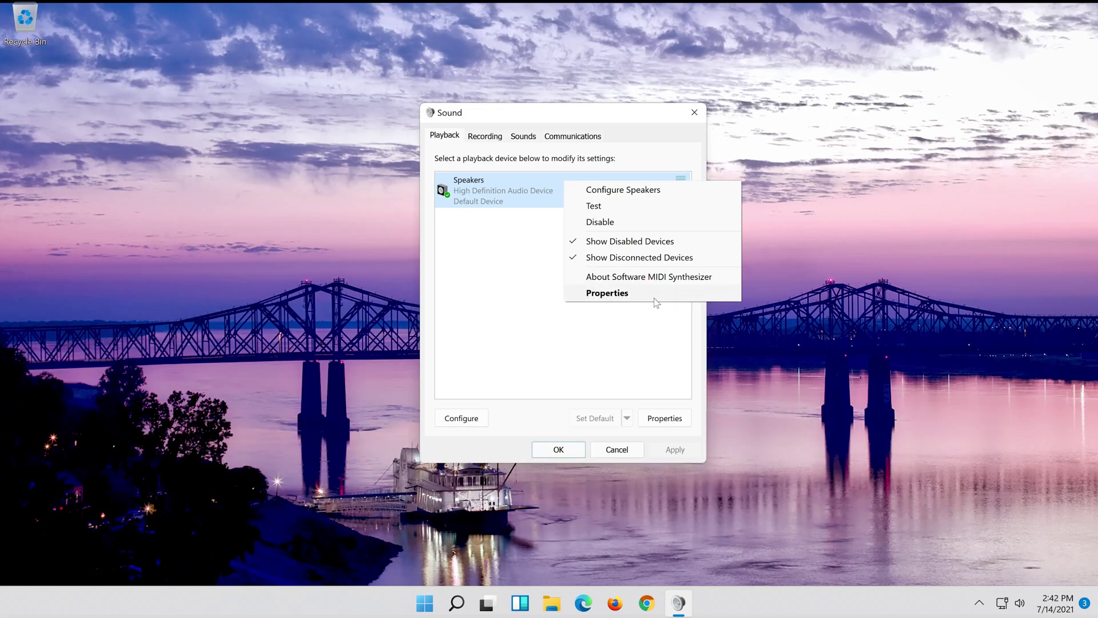
{"action": "left_click", "coordinate": [652, 296]}
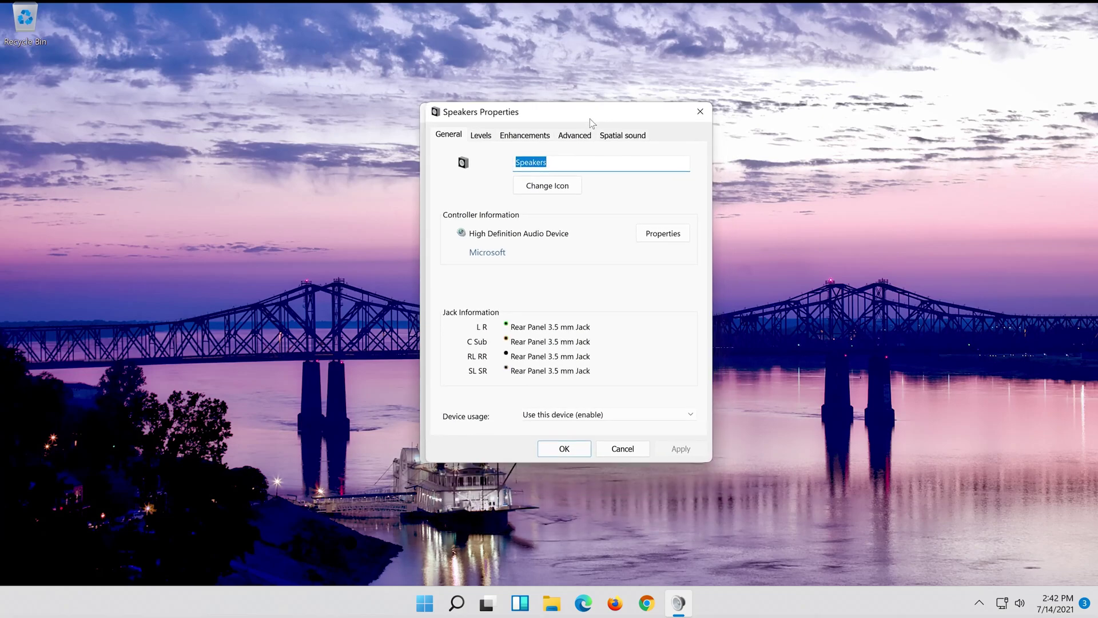
Step: Tick Disable all enhancements on the Speakers Enhancements tab, apply, and close both Sound dialogs
{"action": "left_click", "coordinate": [542, 134]}
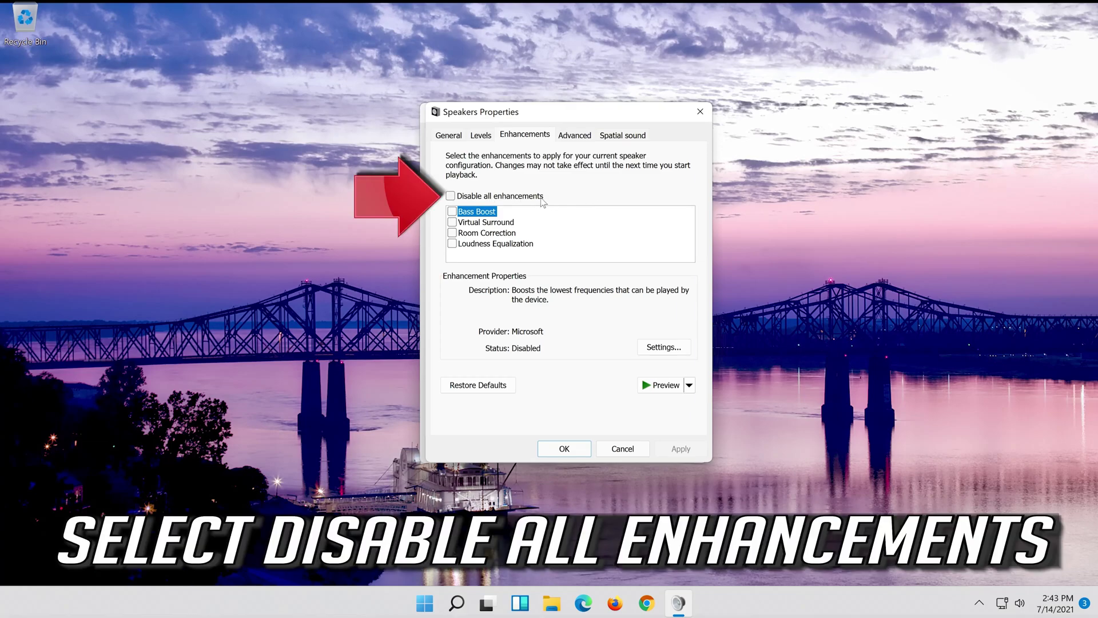
{"action": "left_click", "coordinate": [458, 198]}
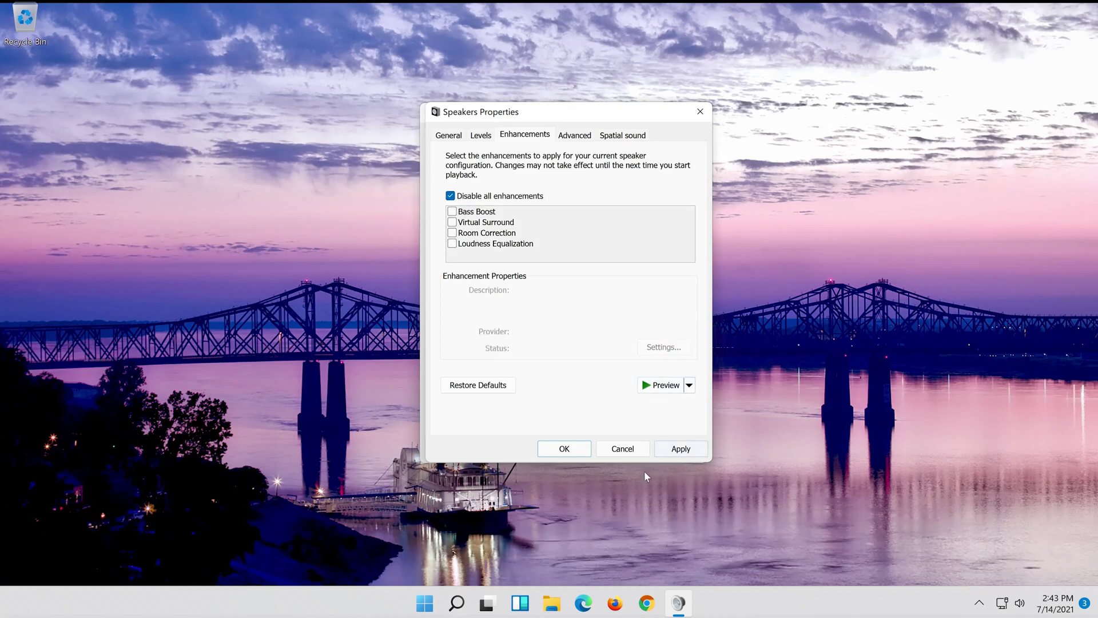
{"action": "left_click", "coordinate": [690, 448]}
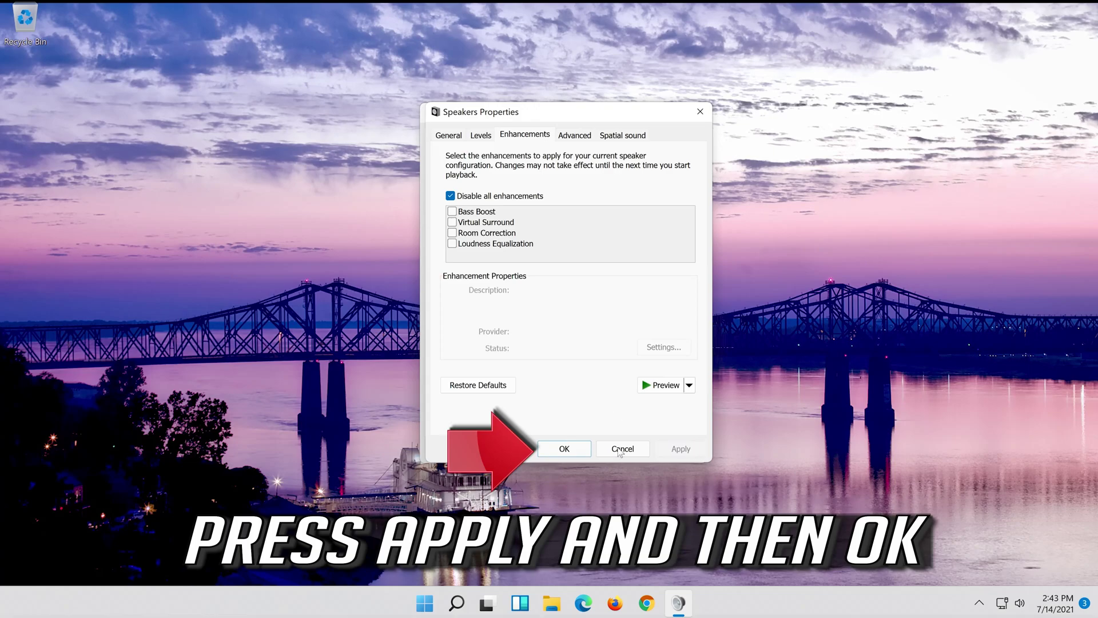
{"action": "left_click", "coordinate": [583, 448]}
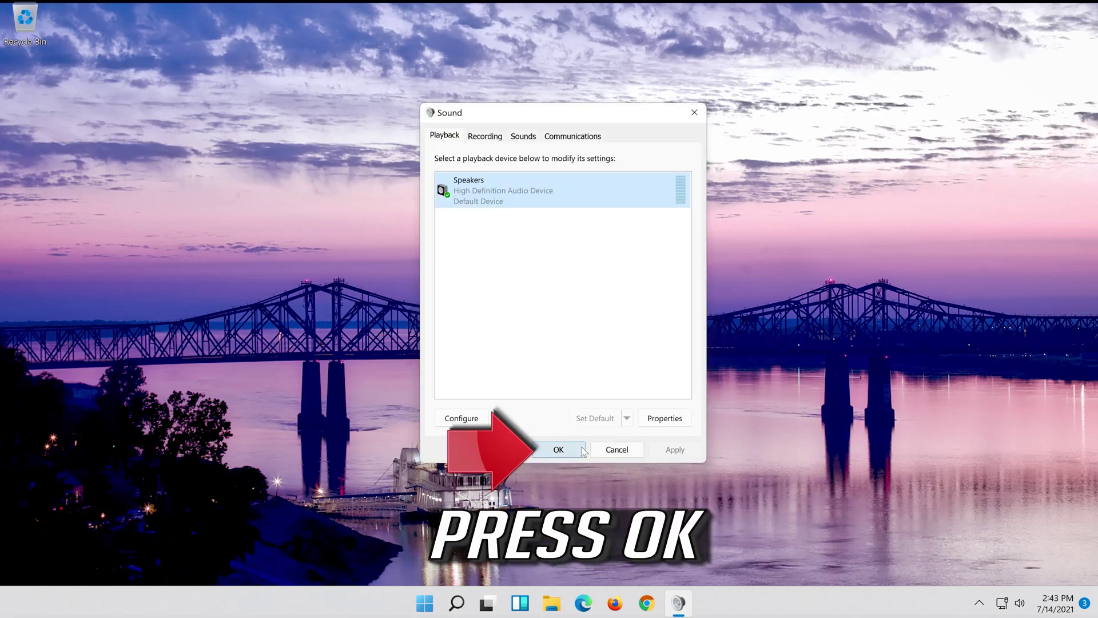
{"action": "left_click", "coordinate": [559, 450]}
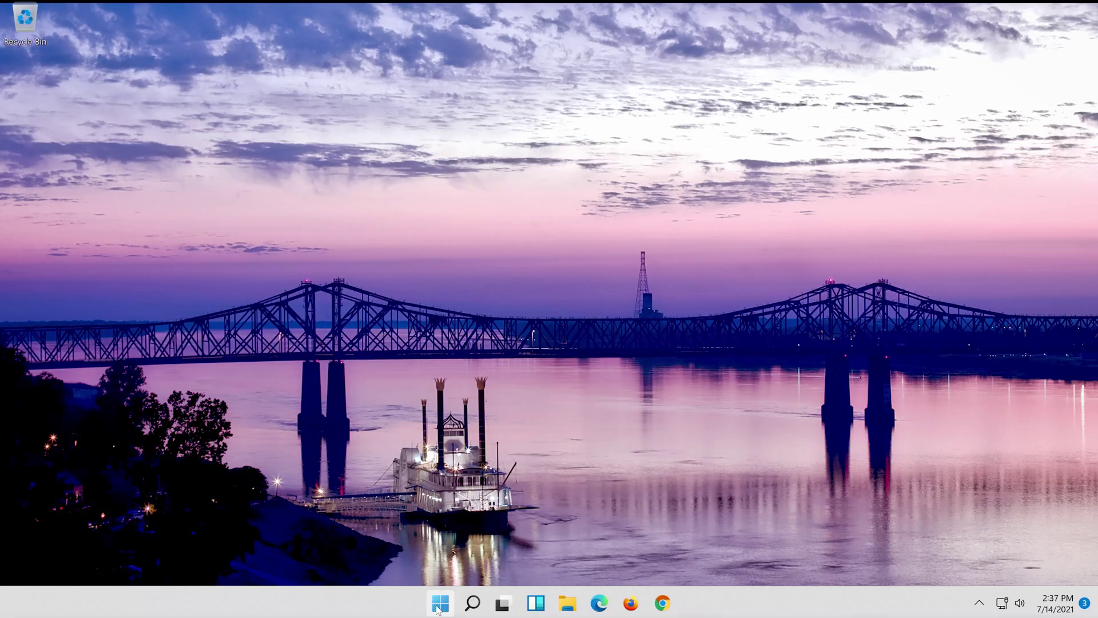
Step: Search Windows for 'device manager' and launch Device Manager from the results
{"action": "left_click", "coordinate": [467, 609]}
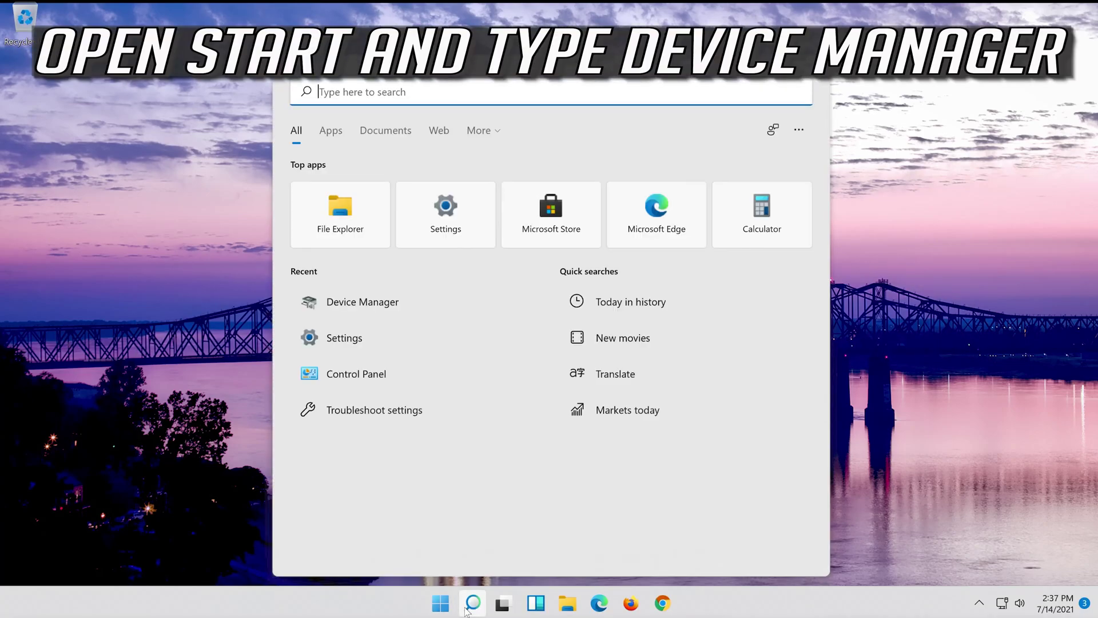
{"action": "type", "text": "device manager"}
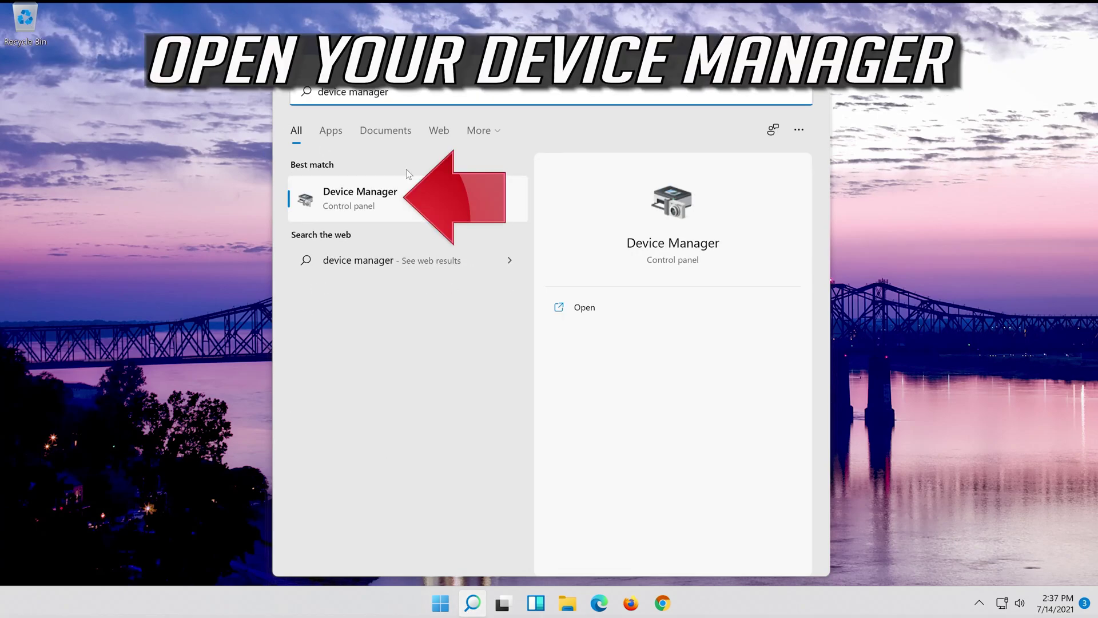
{"action": "left_click", "coordinate": [410, 210]}
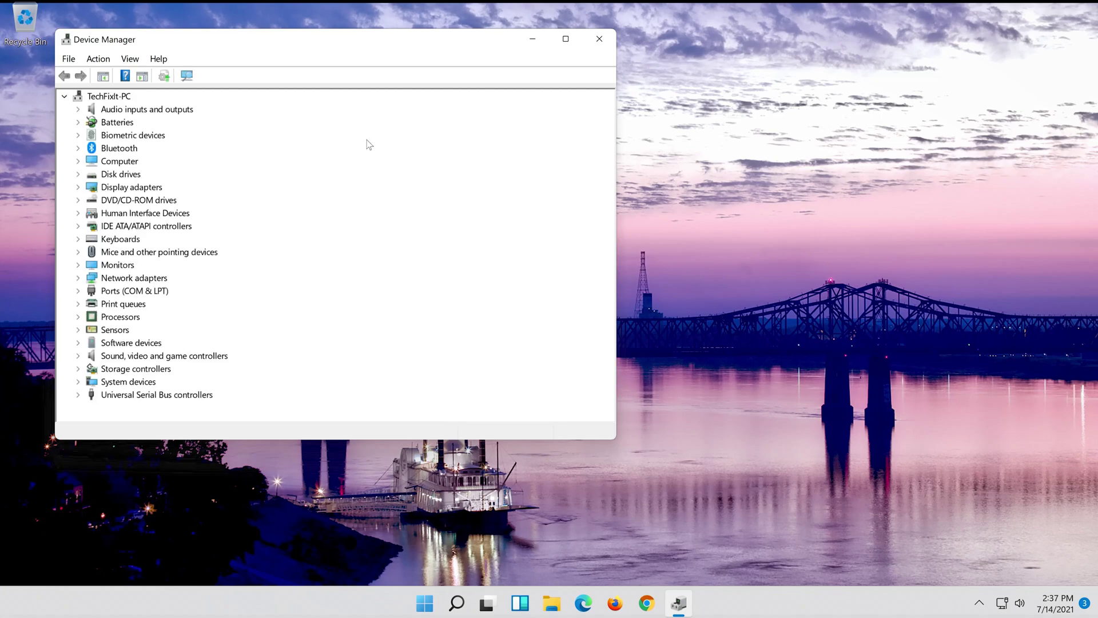
Step: Expand Sound, video and game controllers and open High Definition Audio Device Properties
{"action": "left_click_drag", "start_coordinate": [250, 42], "coordinate": [538, 88]}
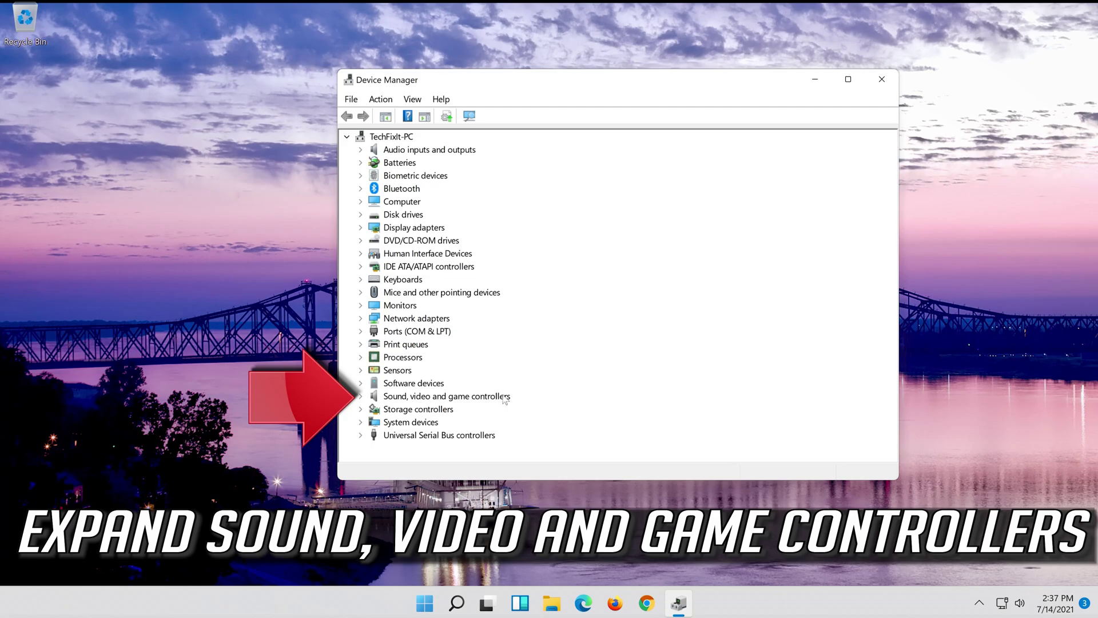
{"action": "left_click", "coordinate": [361, 396]}
{"action": "left_click", "coordinate": [407, 413]}
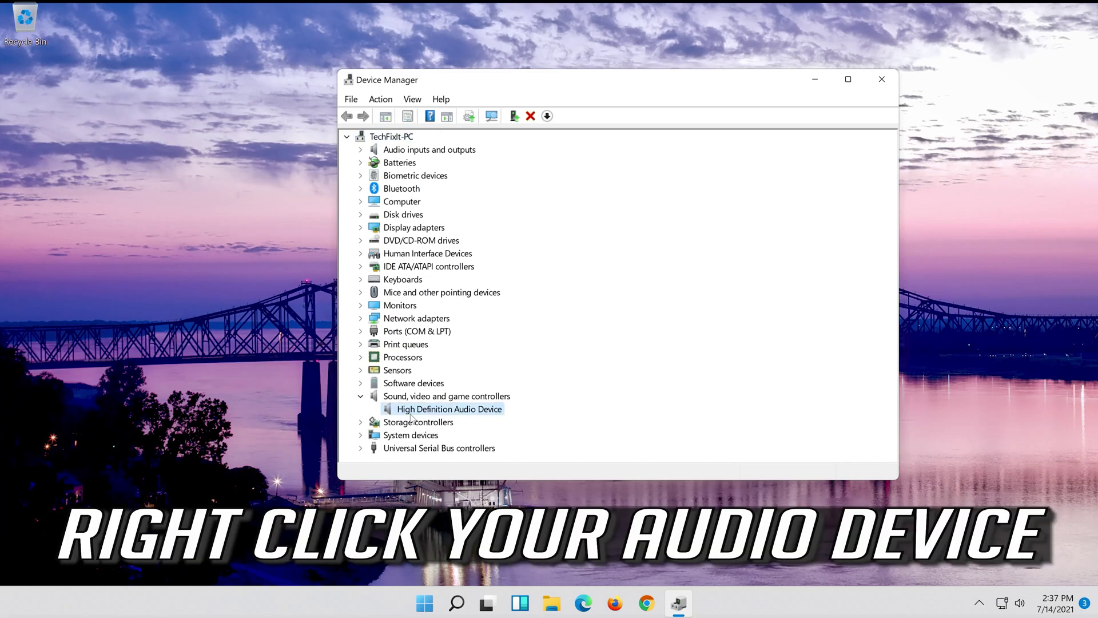
{"action": "right_click", "coordinate": [491, 415]}
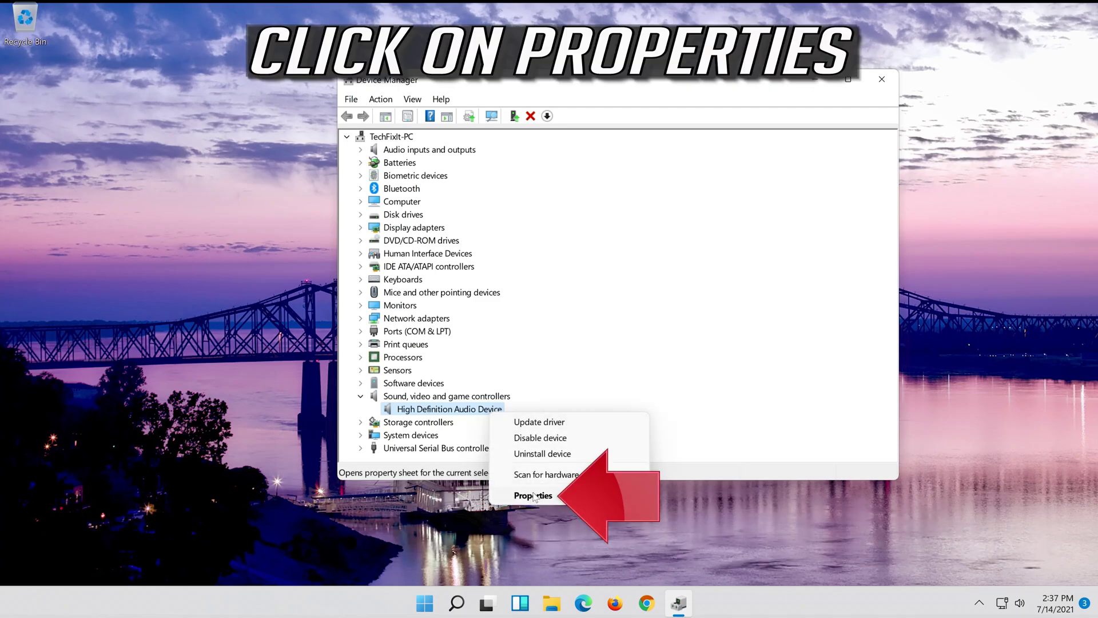
{"action": "left_click", "coordinate": [574, 495]}
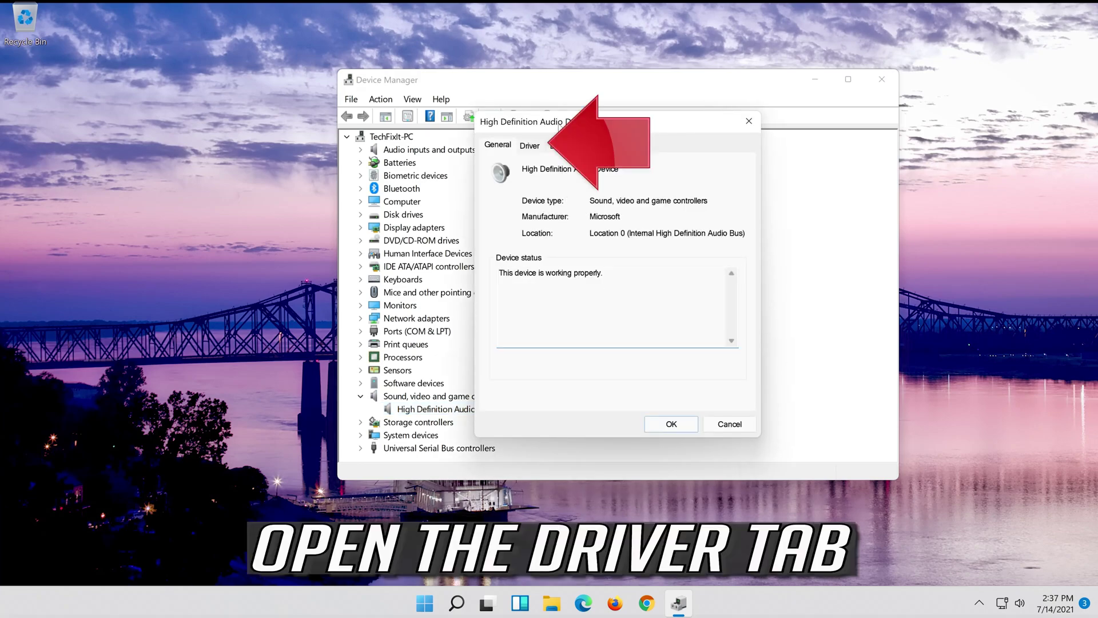
Step: On the Driver tab, choose Update Driver, browse my computer, and pick from the compatible drivers list
{"action": "left_click", "coordinate": [529, 146]}
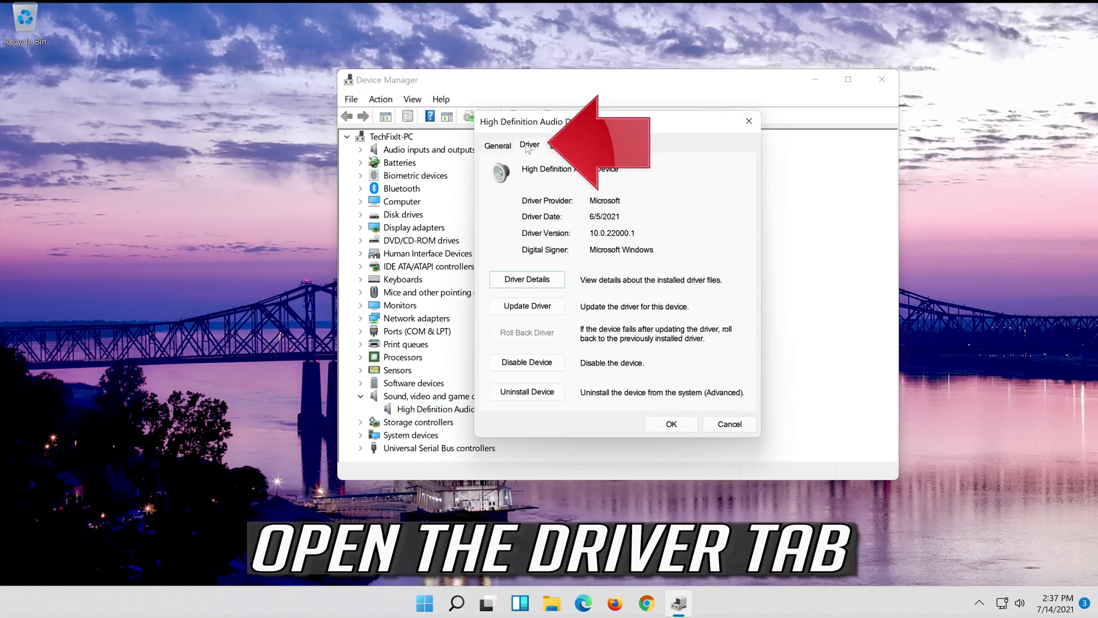
{"action": "left_click", "coordinate": [530, 309]}
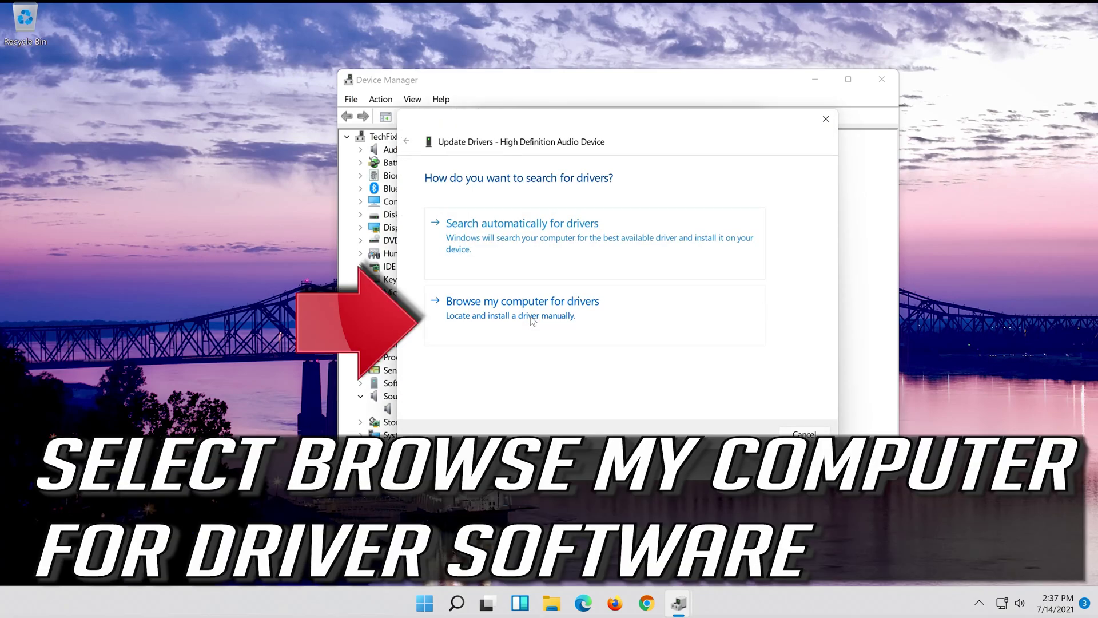
{"action": "left_click", "coordinate": [589, 313]}
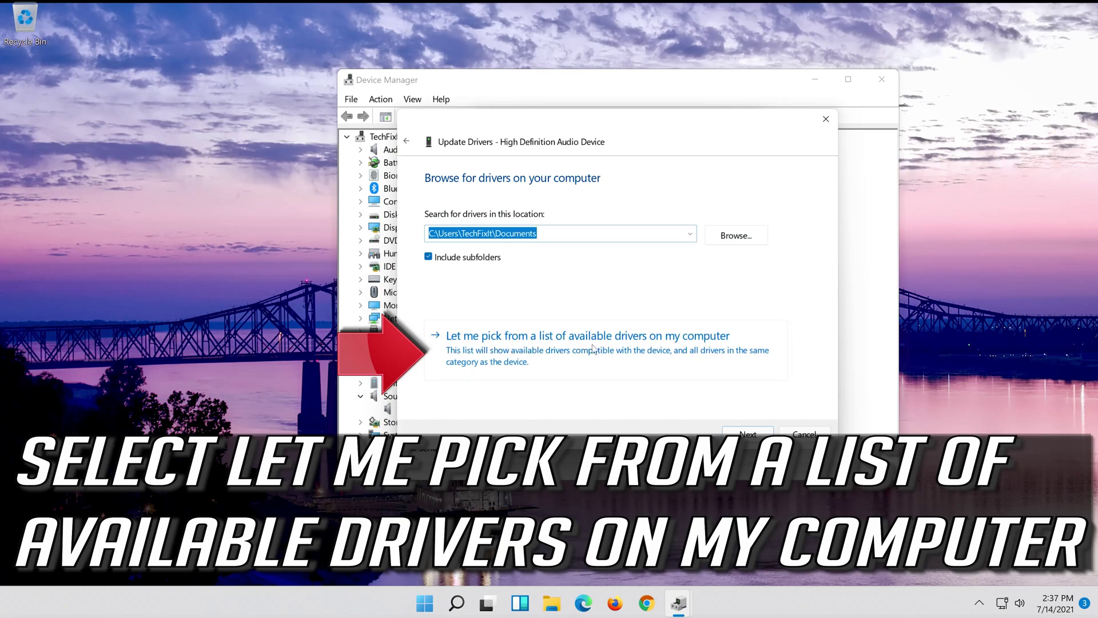
{"action": "left_click", "coordinate": [538, 361]}
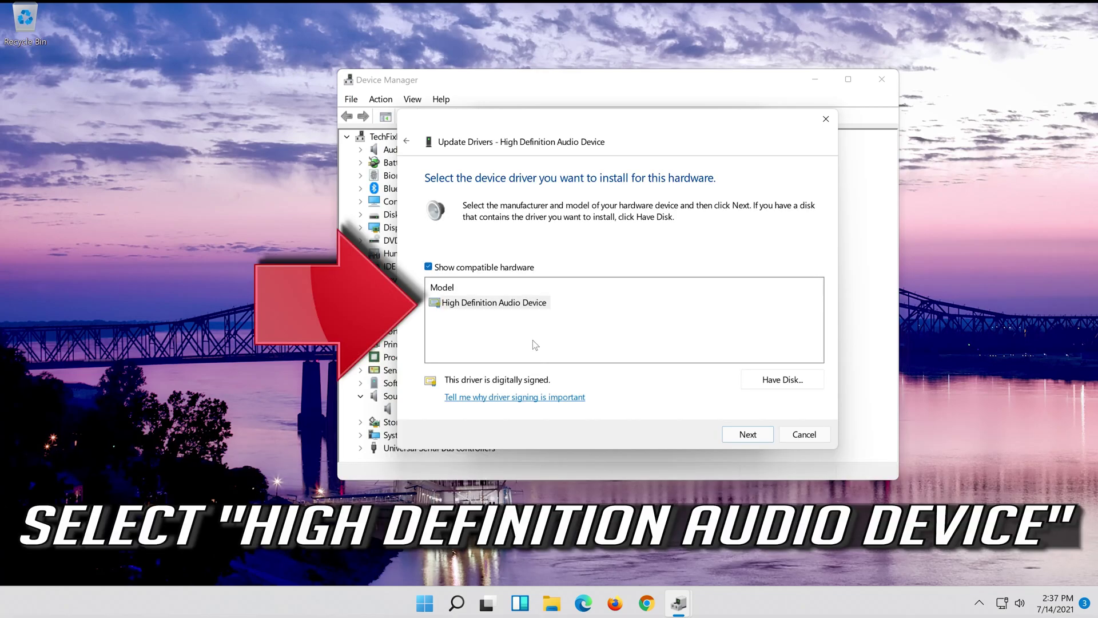
Step: Install the High Definition Audio Device driver model, accept the warning, and close the wizard
{"action": "left_click", "coordinate": [517, 304]}
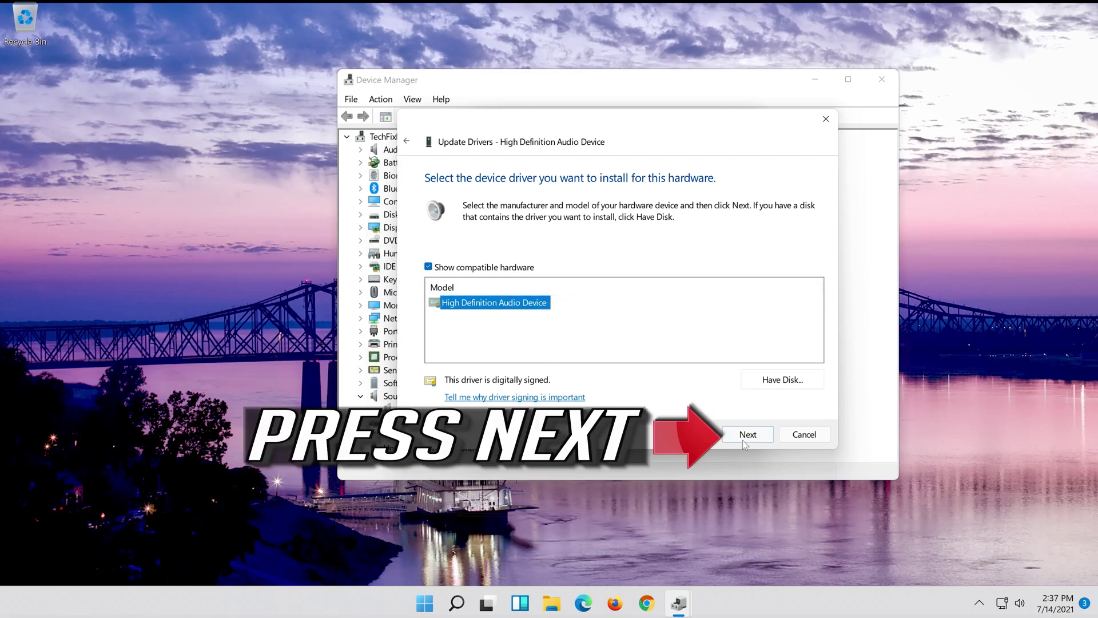
{"action": "left_click", "coordinate": [759, 438]}
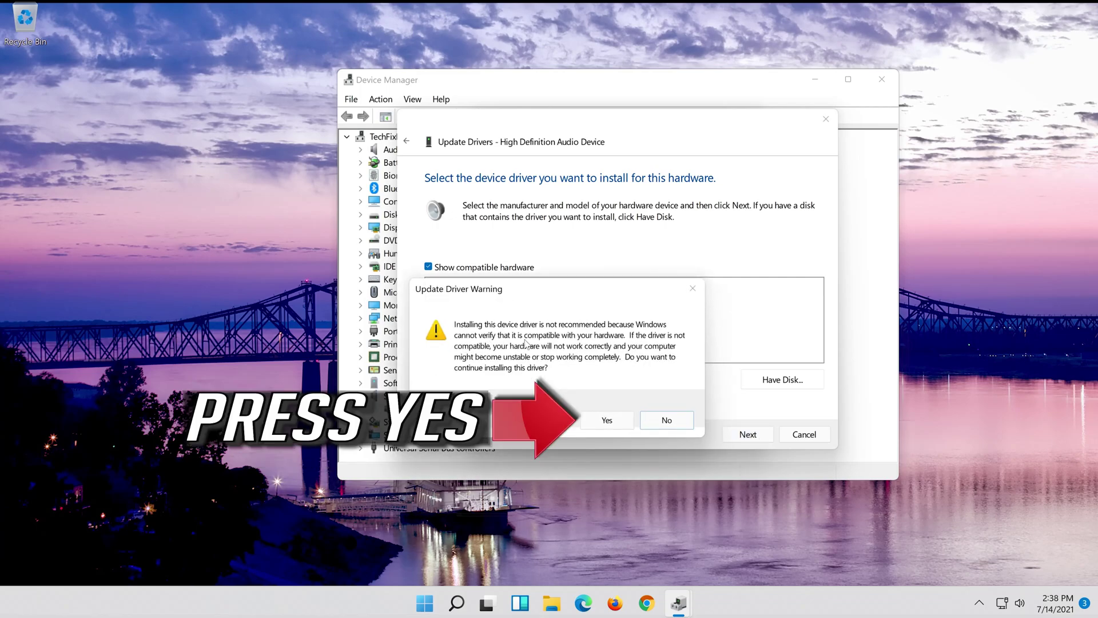
{"action": "left_click", "coordinate": [607, 420]}
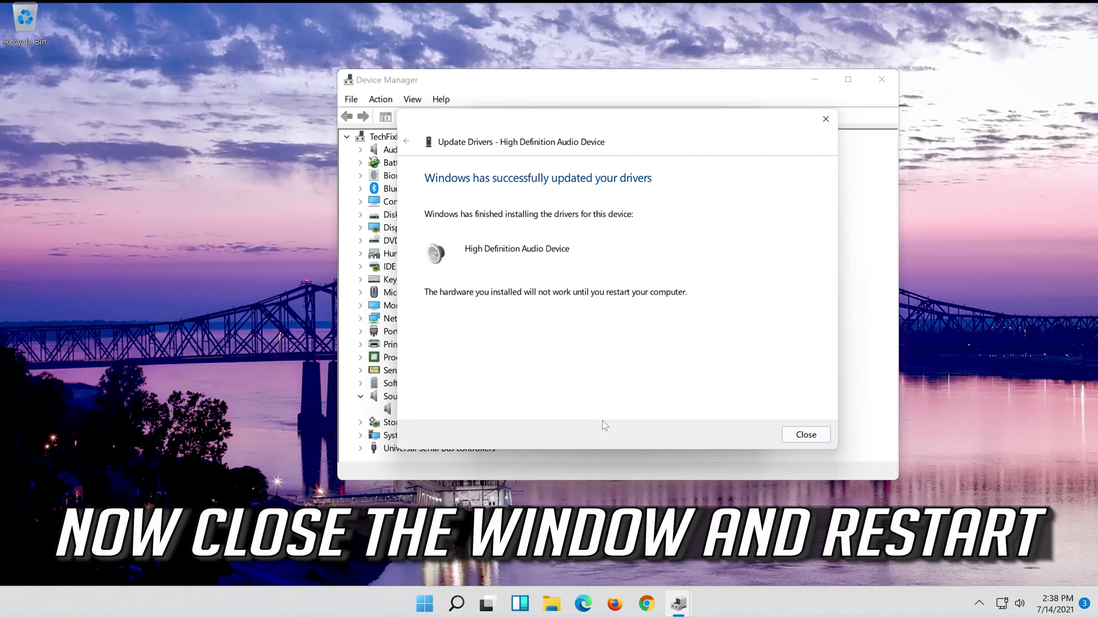
{"action": "left_click", "coordinate": [806, 435]}
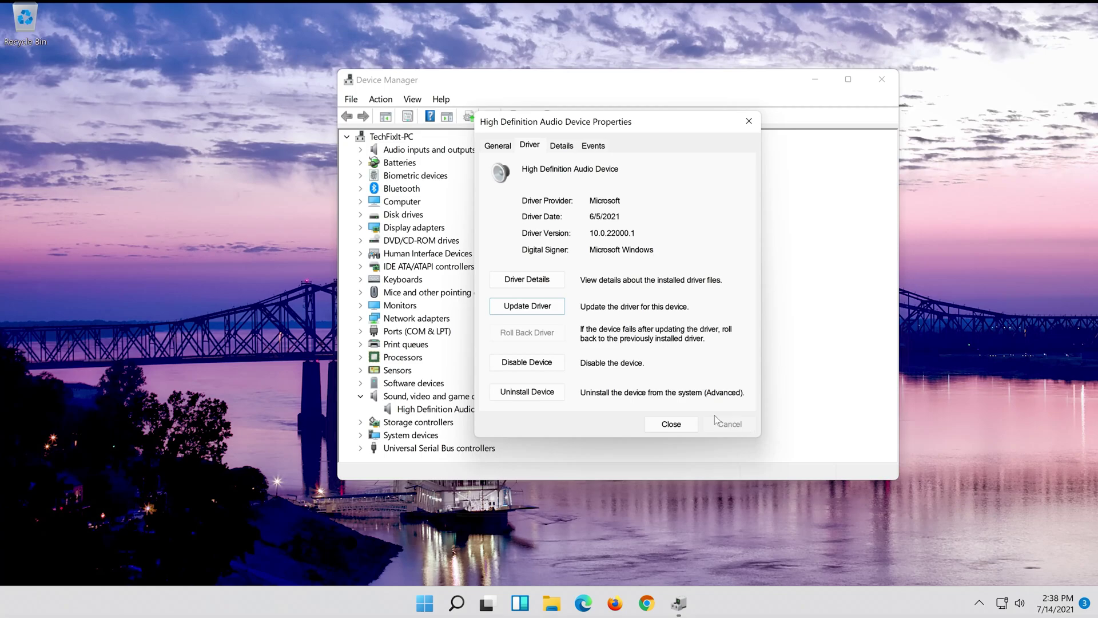
Step: Close the audio device Properties and accept the prompt to restart Windows now
{"action": "left_click", "coordinate": [671, 424]}
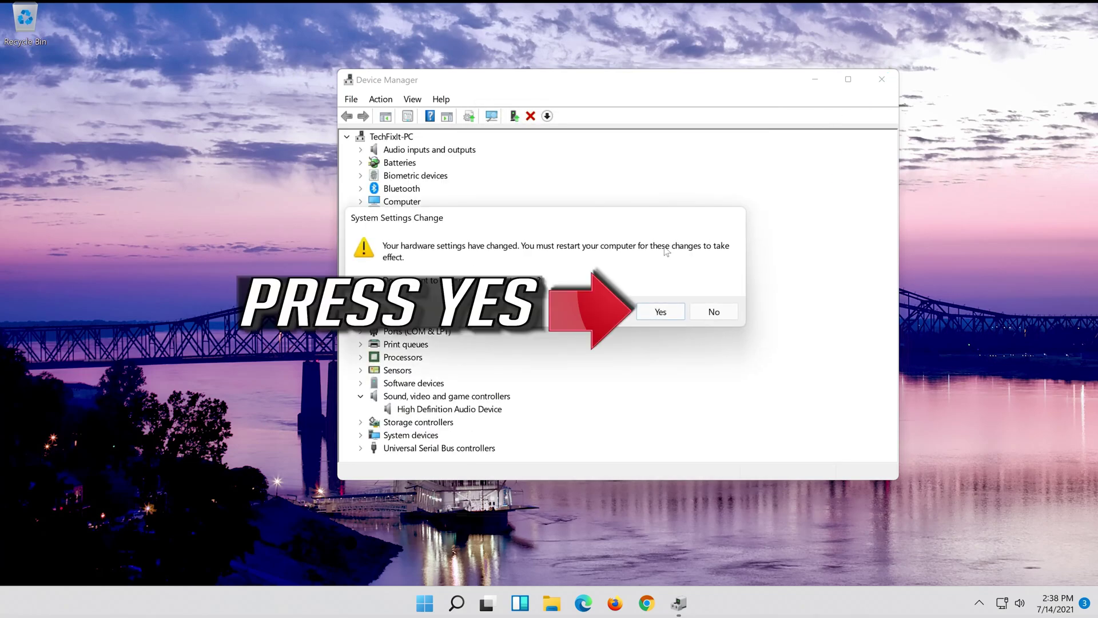
{"action": "left_click", "coordinate": [660, 312]}
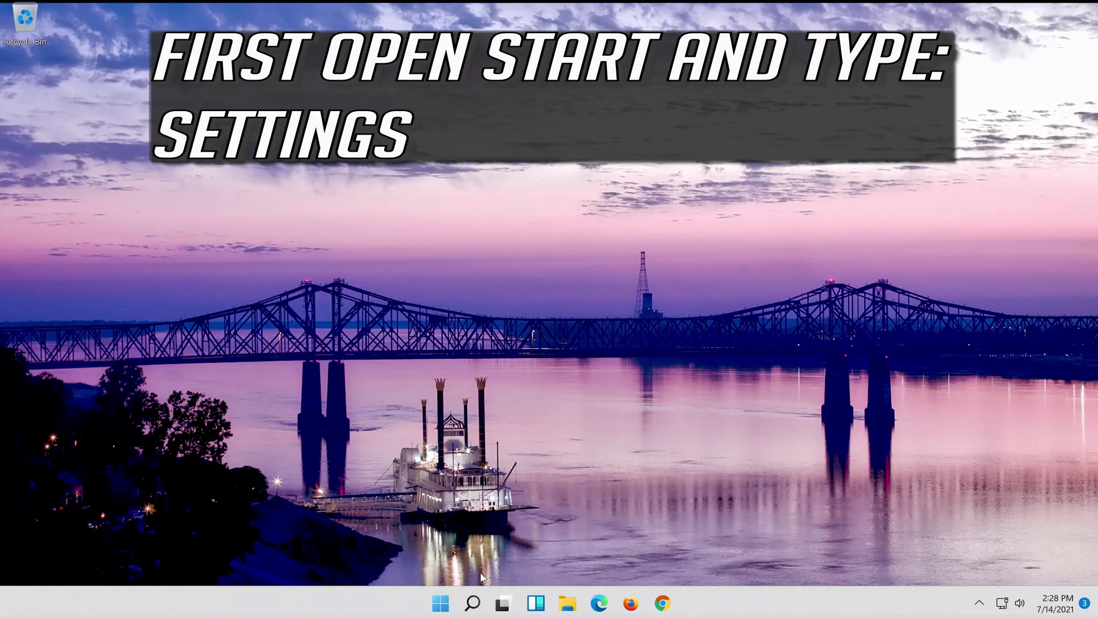
Step: Search Windows for 'settings' and open the Settings app on its System page
{"action": "left_click", "coordinate": [470, 610]}
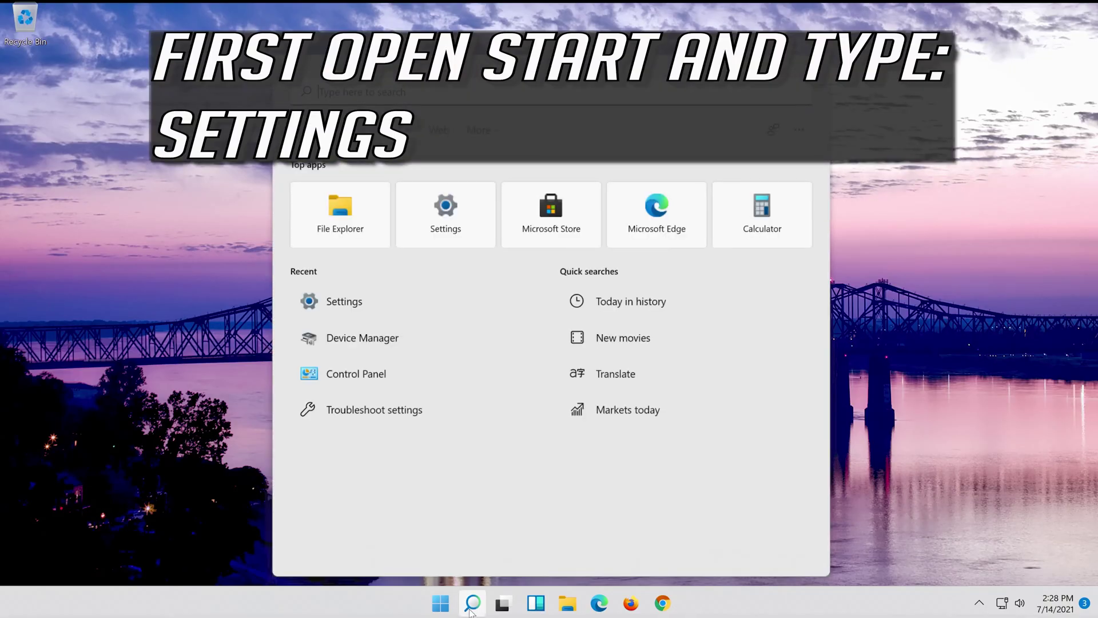
{"action": "type", "text": "settings"}
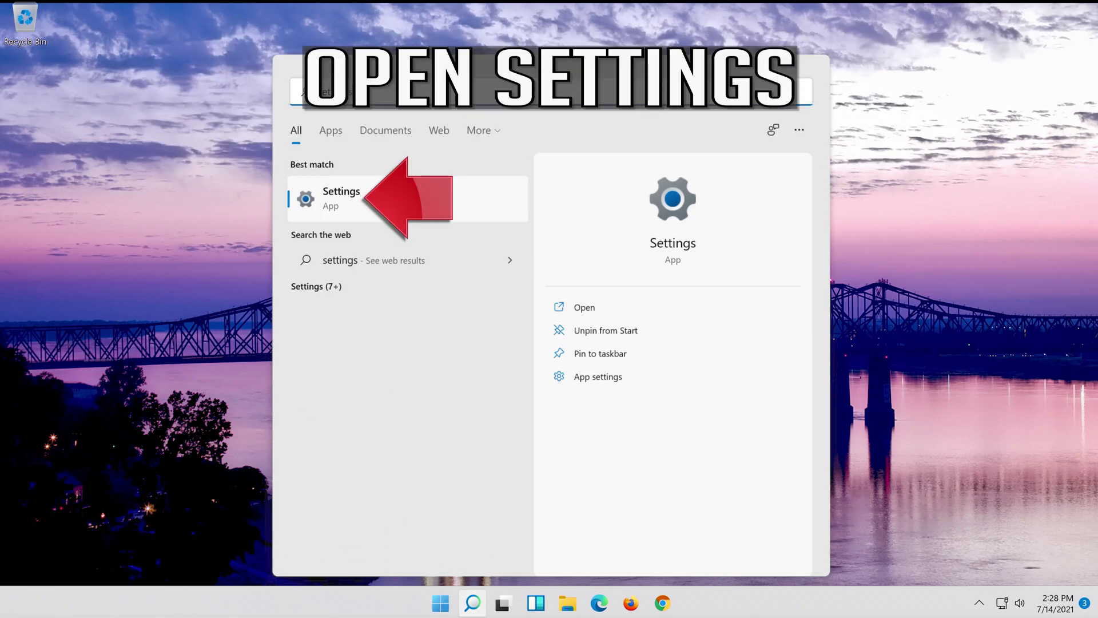
{"action": "left_click", "coordinate": [405, 204]}
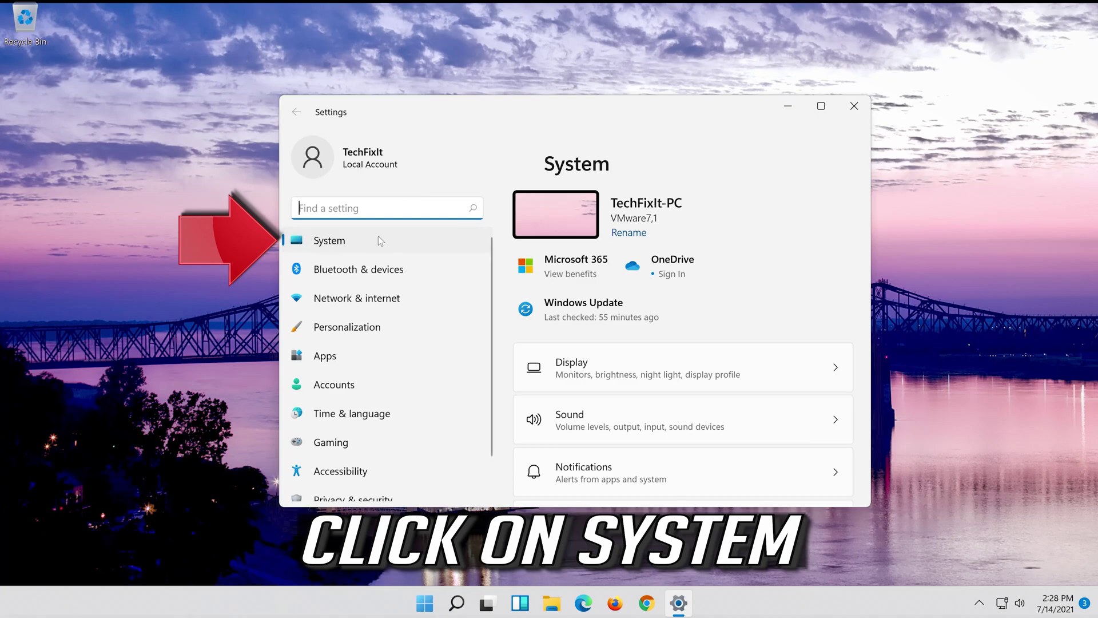
Step: Go from System to Troubleshoot and open the Other troubleshooters list in Settings
{"action": "left_click", "coordinate": [366, 245]}
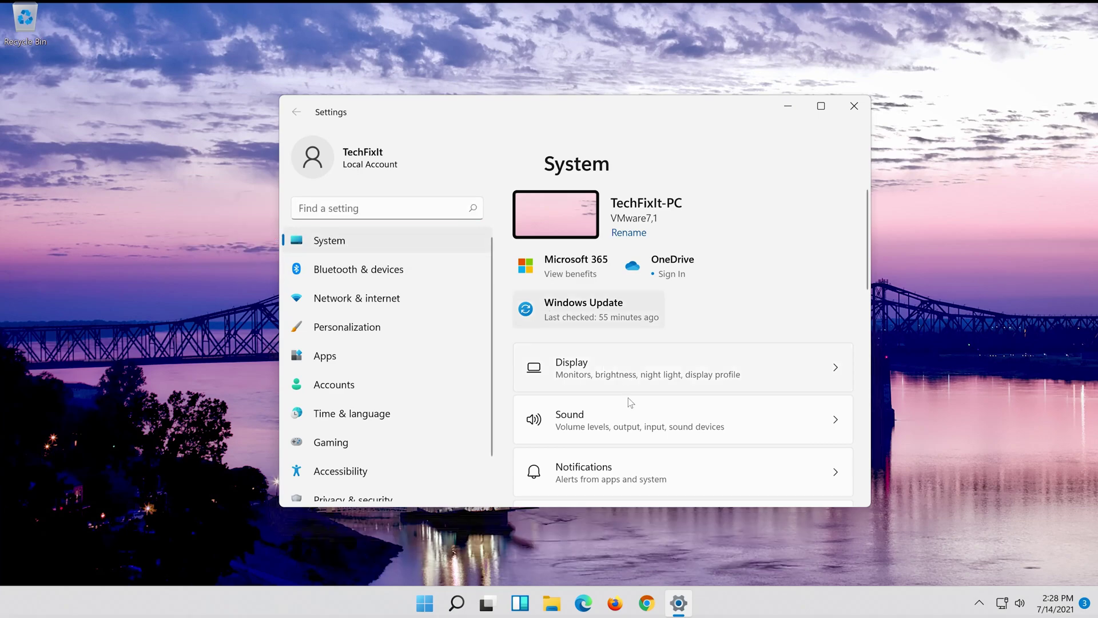
{"action": "scroll", "coordinate": [627, 400], "scroll_direction": "down", "scroll_amount": 8}
{"action": "scroll", "coordinate": [622, 409], "scroll_direction": "down", "scroll_amount": 3}
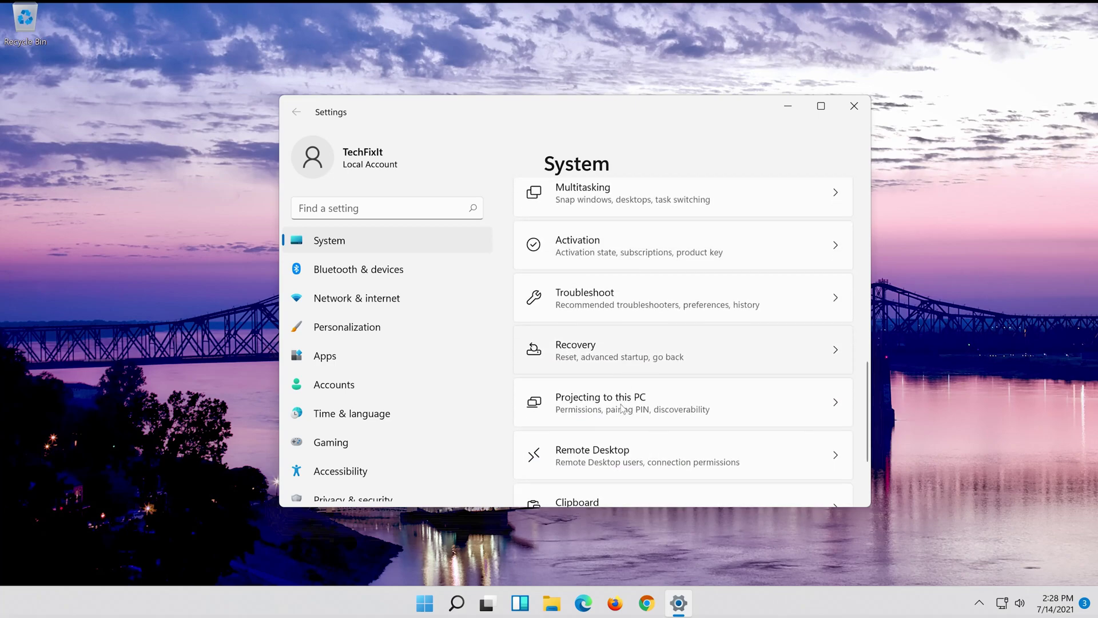
{"action": "scroll", "coordinate": [622, 409], "scroll_direction": "up", "scroll_amount": 1}
{"action": "scroll", "coordinate": [623, 408], "scroll_direction": "up", "scroll_amount": 2}
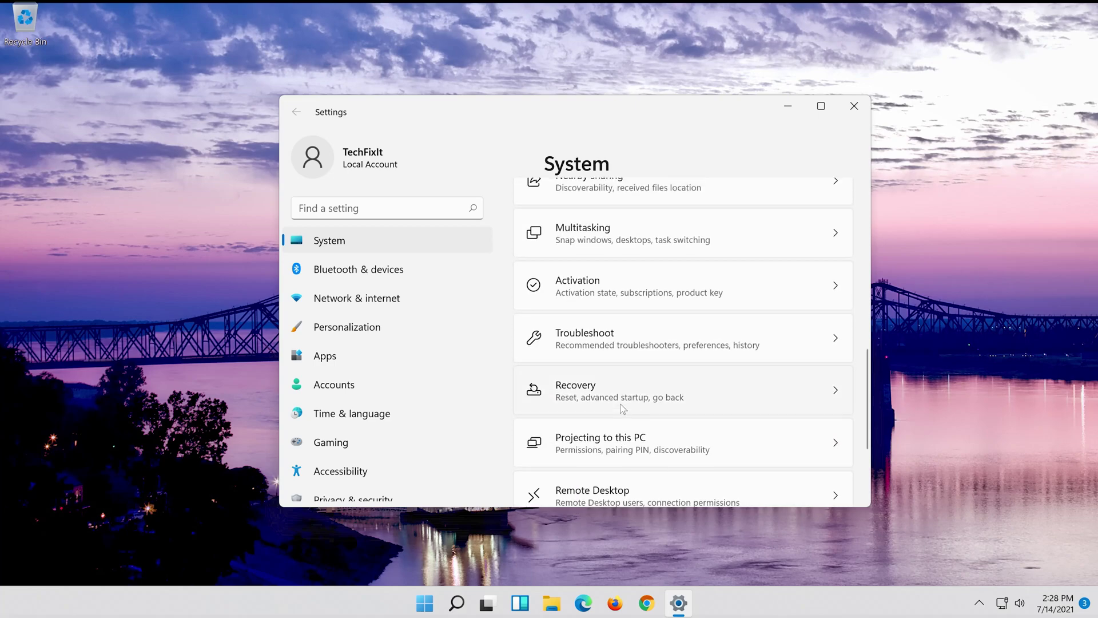
{"action": "left_click", "coordinate": [682, 343]}
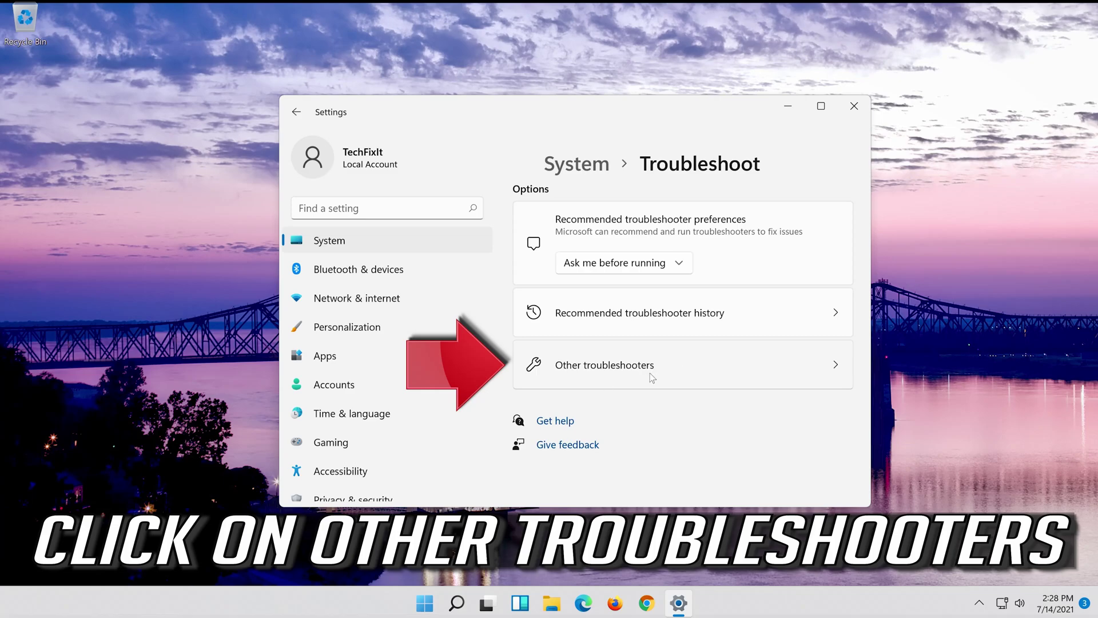
{"action": "left_click", "coordinate": [688, 370]}
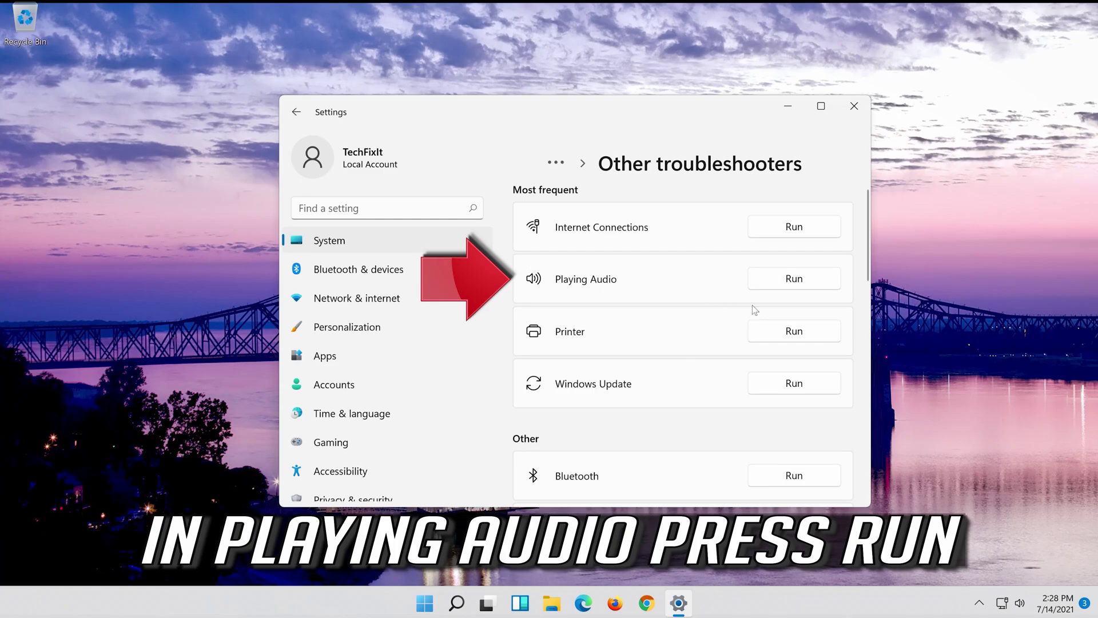
Step: Run the Playing Audio troubleshooter listed under Most frequent troubleshooters
{"action": "left_click", "coordinate": [782, 286]}
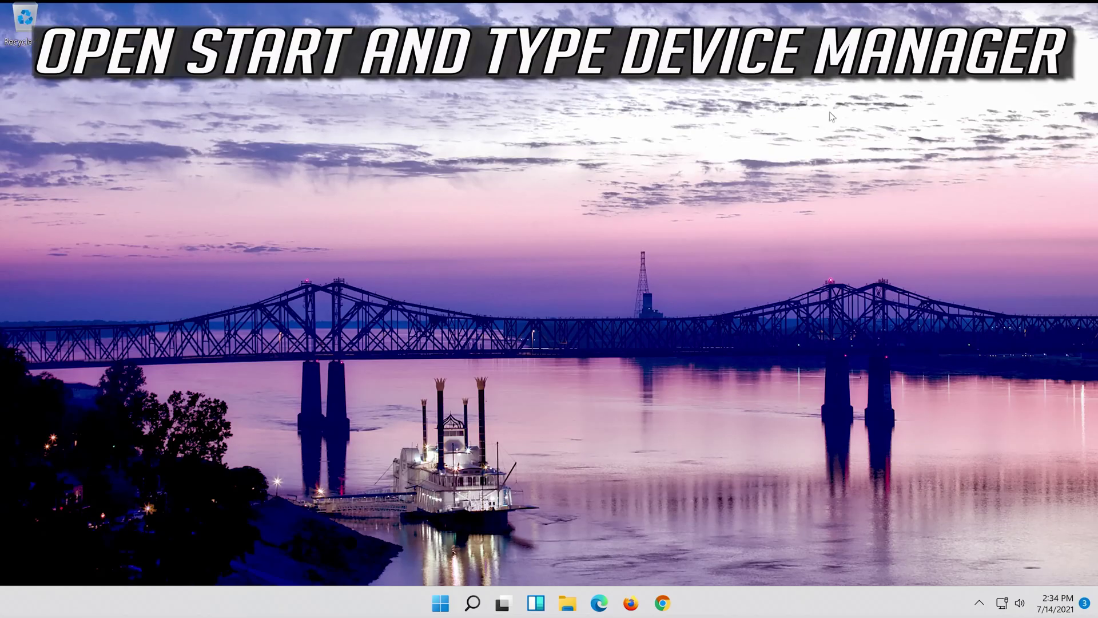
Step: Search 'device manager' and open Device Manager, moving its window toward the centre
{"action": "left_click", "coordinate": [472, 602]}
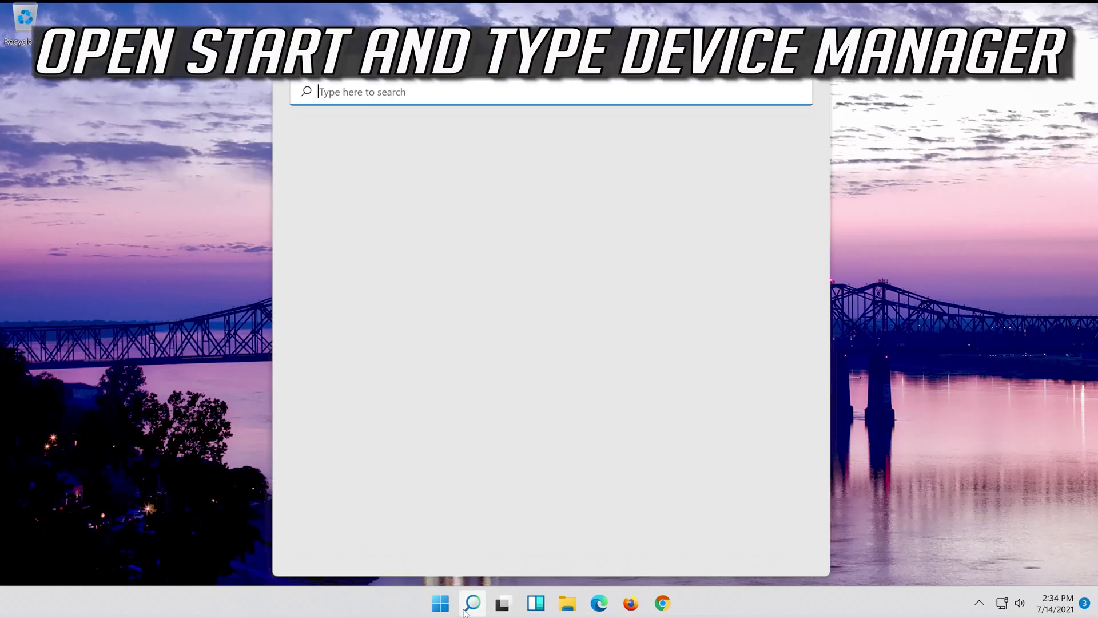
{"action": "type", "text": "device m"}
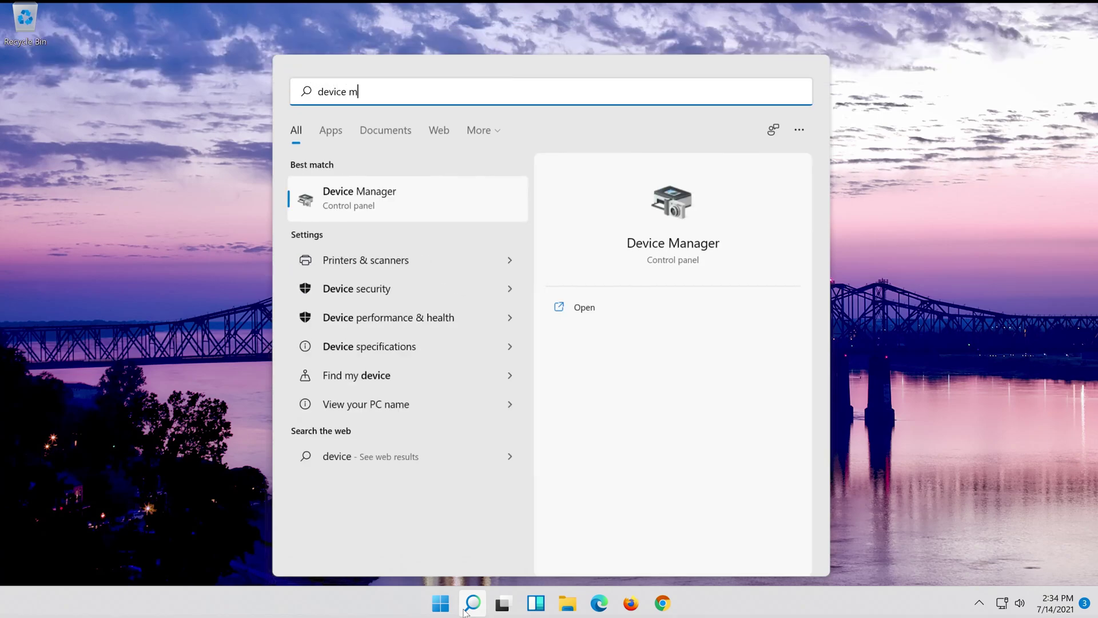
{"action": "type", "text": "anager"}
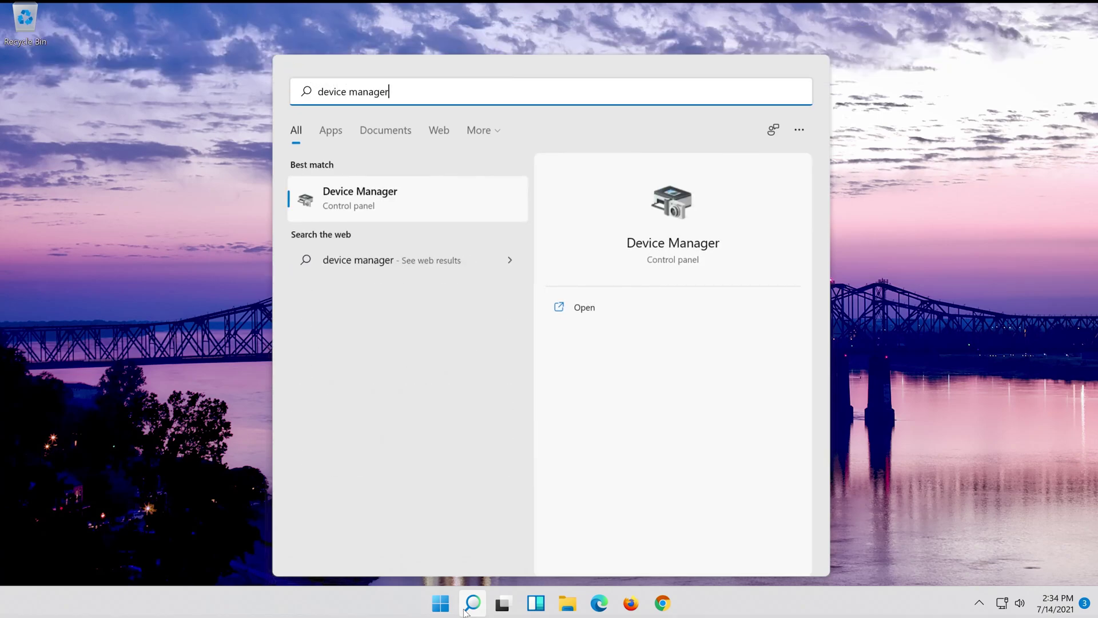
{"action": "left_click", "coordinate": [379, 202]}
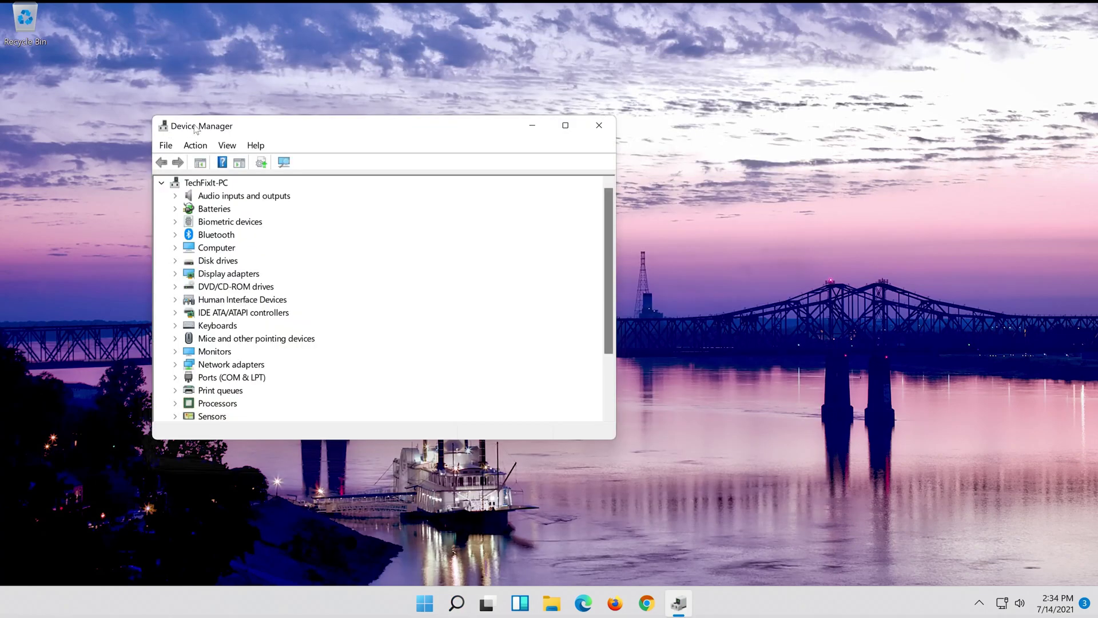
{"action": "left_click_drag", "start_coordinate": [197, 130], "coordinate": [440, 136]}
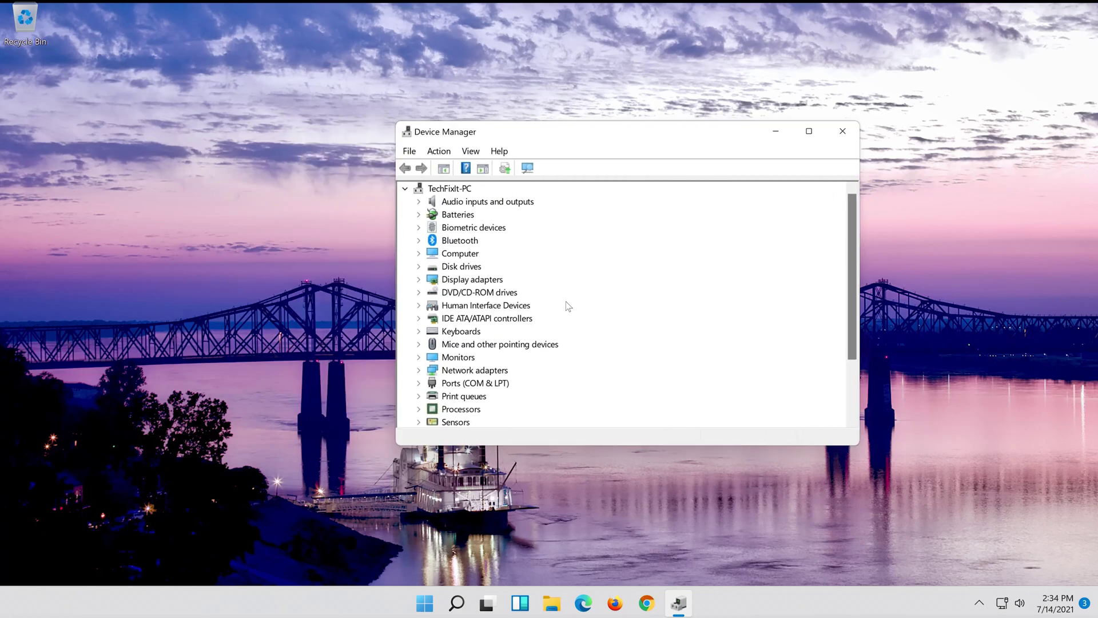
Step: Expand Sound, video and game controllers and right-click High Definition Audio Device
{"action": "scroll", "coordinate": [565, 300], "scroll_direction": "down", "scroll_amount": 2}
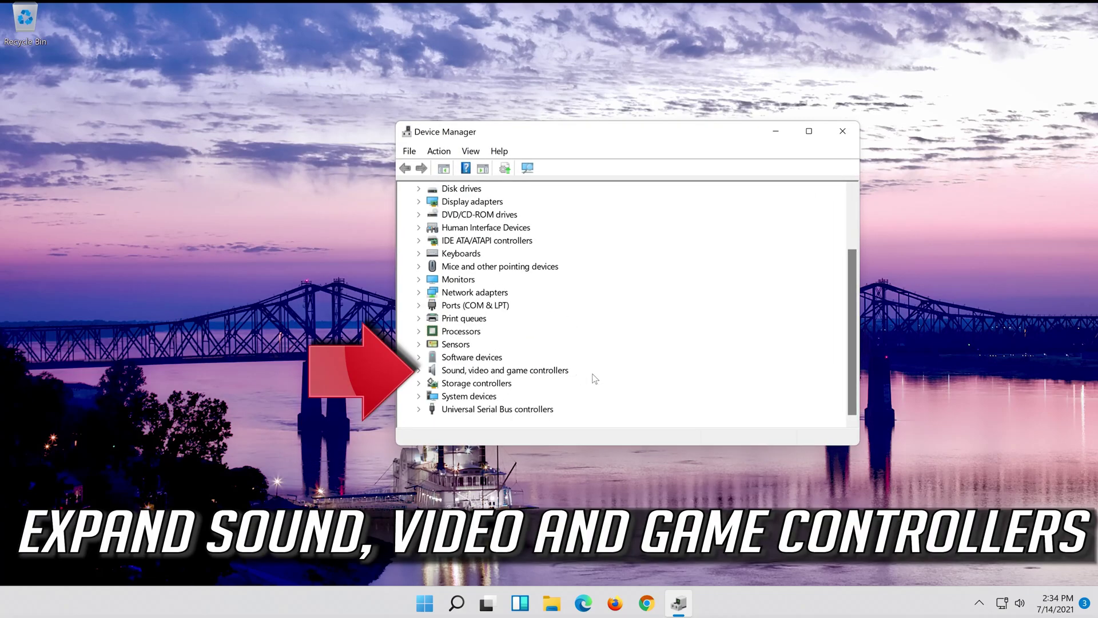
{"action": "left_click", "coordinate": [419, 370]}
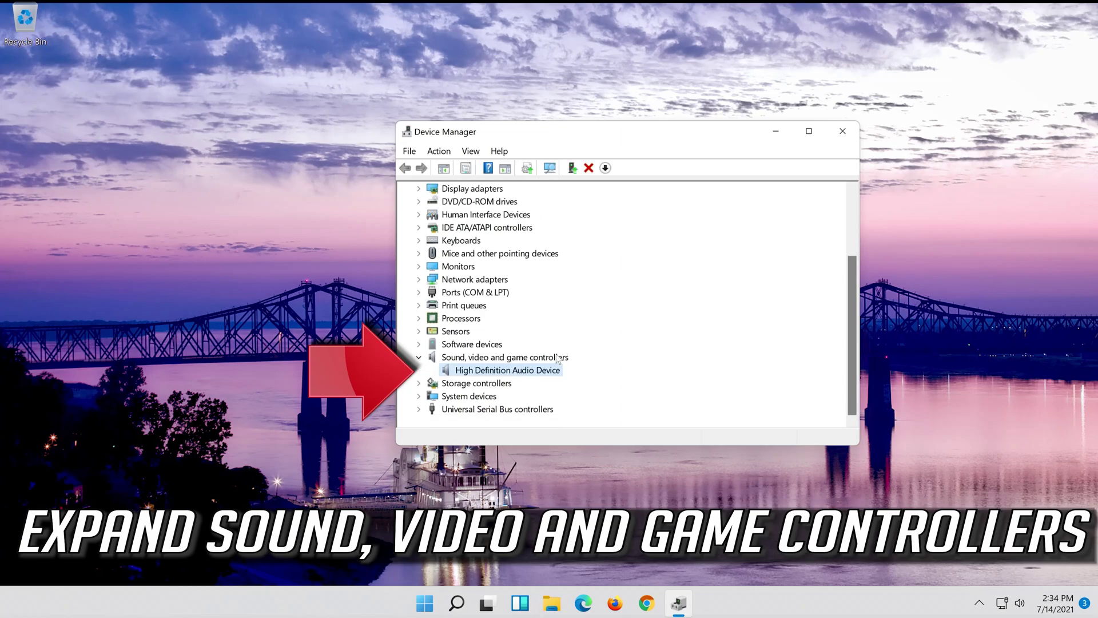
{"action": "left_click", "coordinate": [504, 372]}
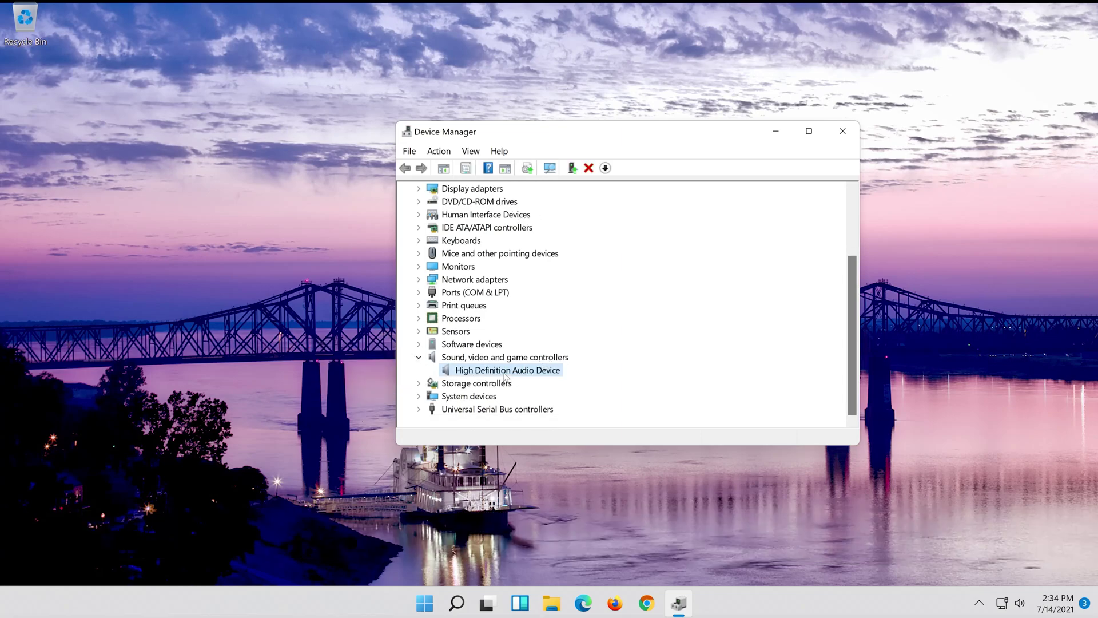
{"action": "right_click", "coordinate": [506, 374]}
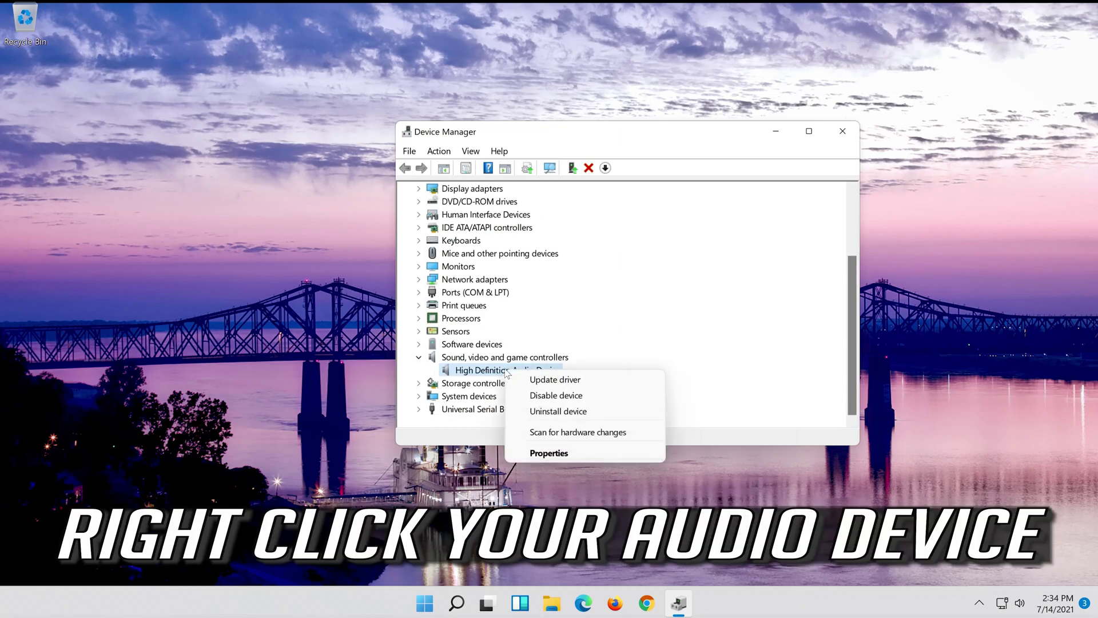
Step: Uninstall the High Definition Audio Device from the Driver tab of its Properties
{"action": "left_click", "coordinate": [564, 454]}
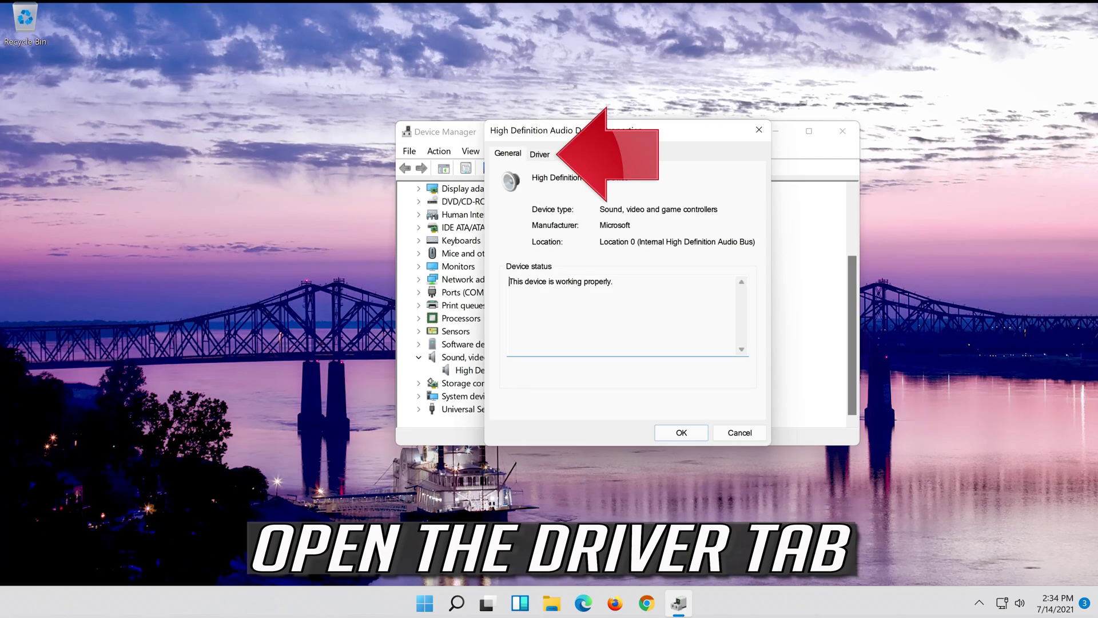
{"action": "left_click", "coordinate": [538, 156]}
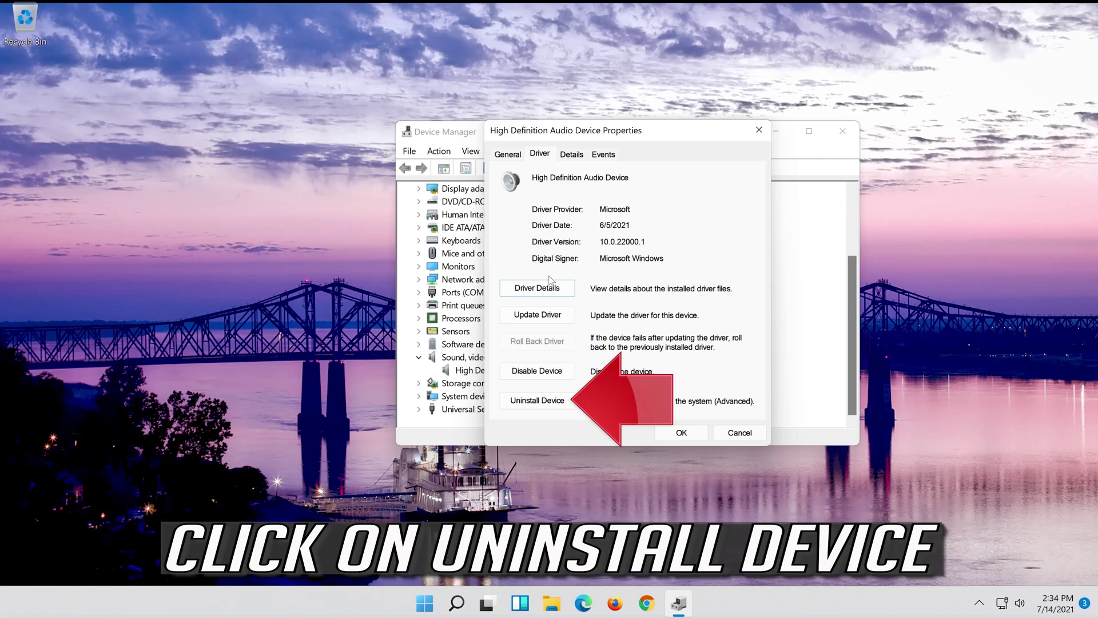
{"action": "left_click", "coordinate": [544, 403]}
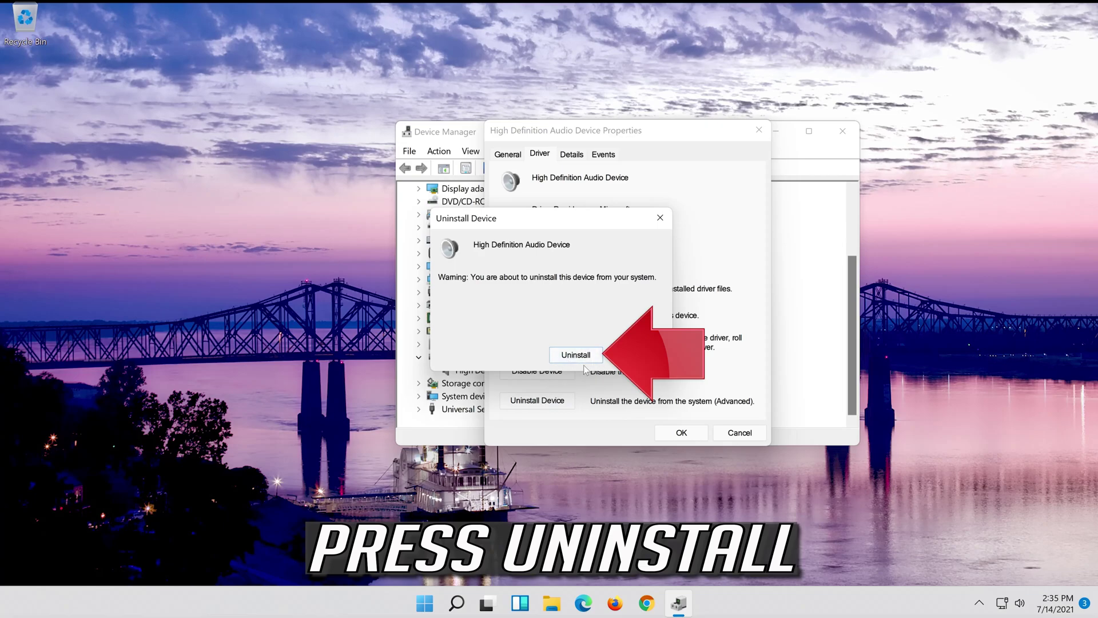
{"action": "left_click", "coordinate": [580, 358]}
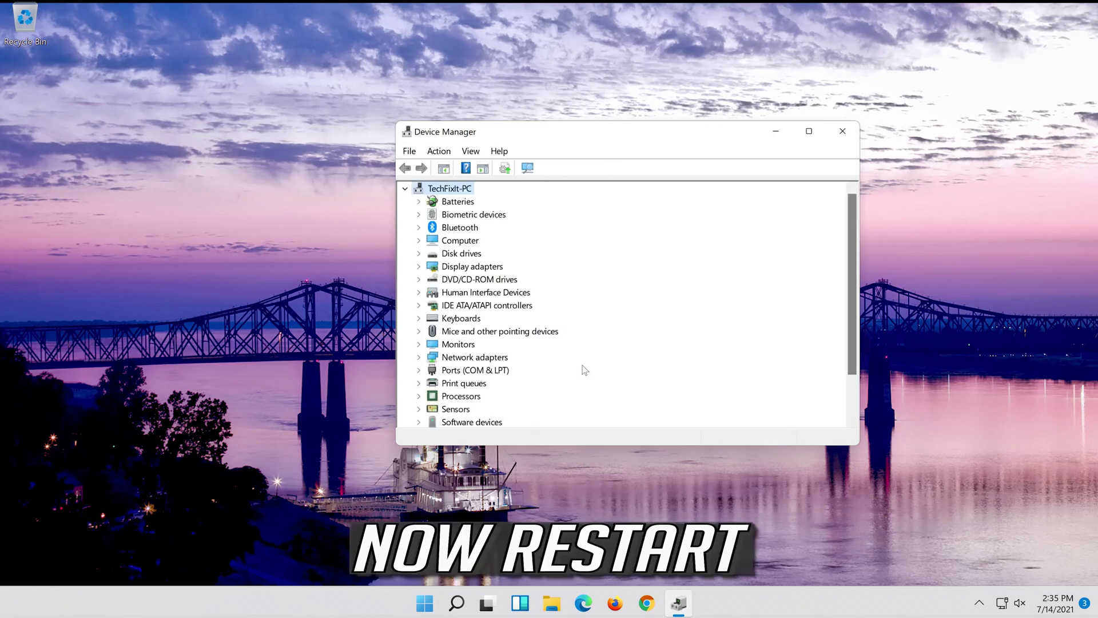
Step: Close Device Manager and restart Windows from the Start menu power options
{"action": "left_click", "coordinate": [842, 132]}
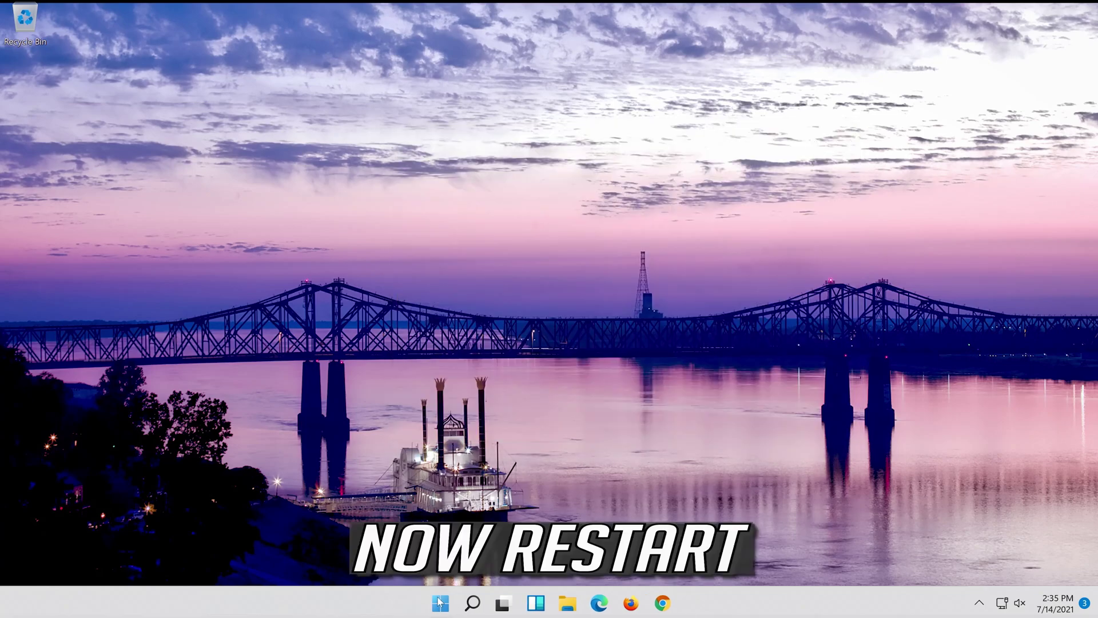
{"action": "left_click", "coordinate": [441, 603]}
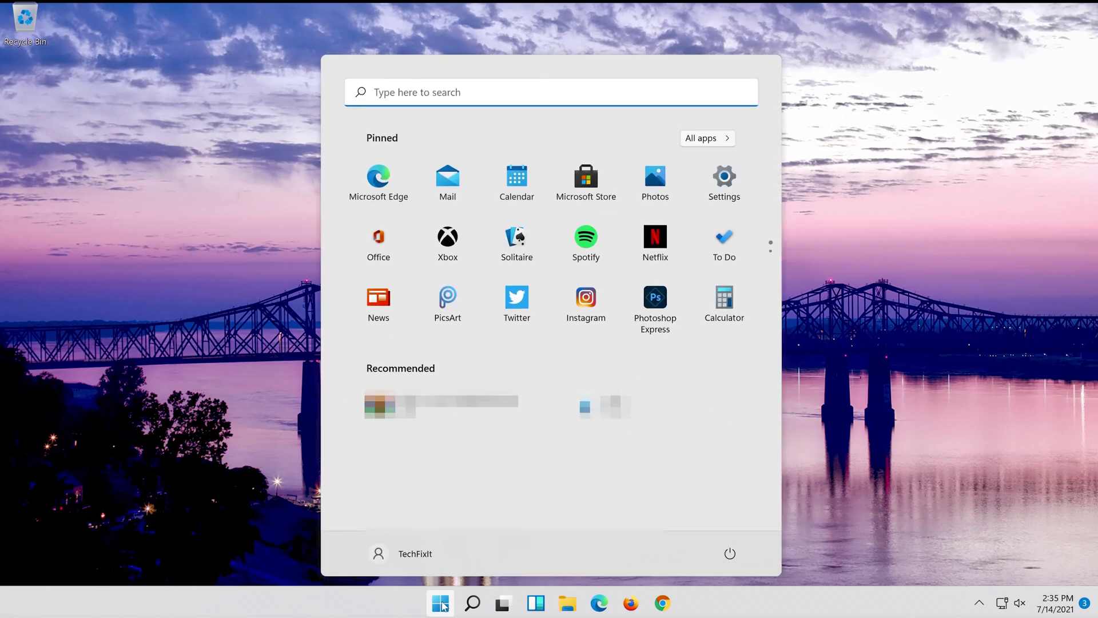
{"action": "left_click", "coordinate": [730, 553]}
{"action": "left_click", "coordinate": [742, 530]}
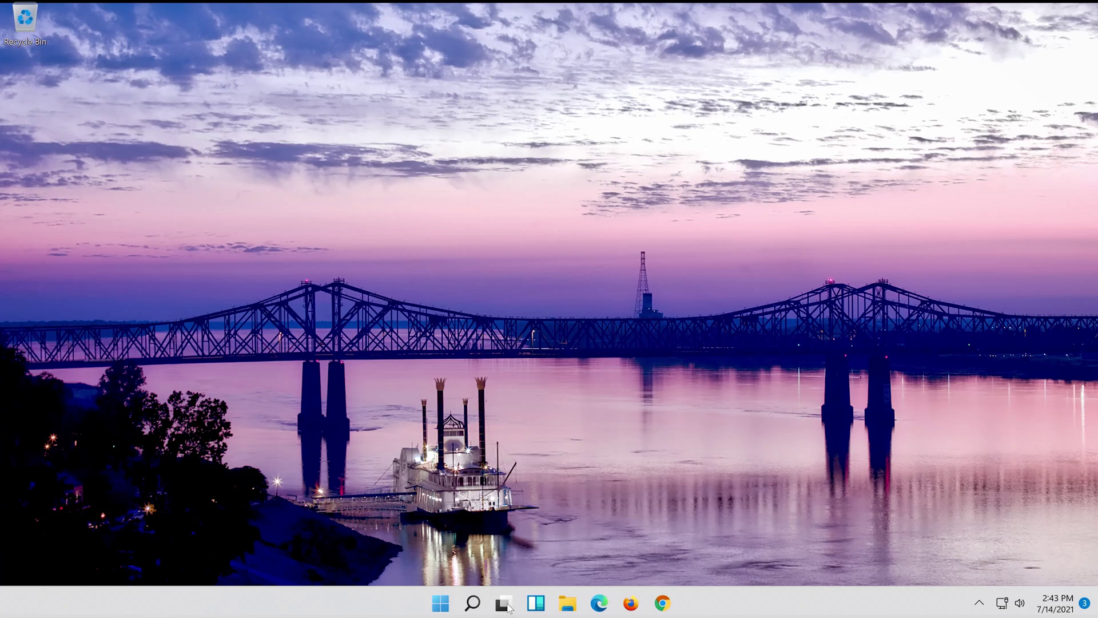
Step: Search 'control panel', open Control Panel's Hardware and Sound page, and open the Sound dialog
{"action": "left_click", "coordinate": [473, 604]}
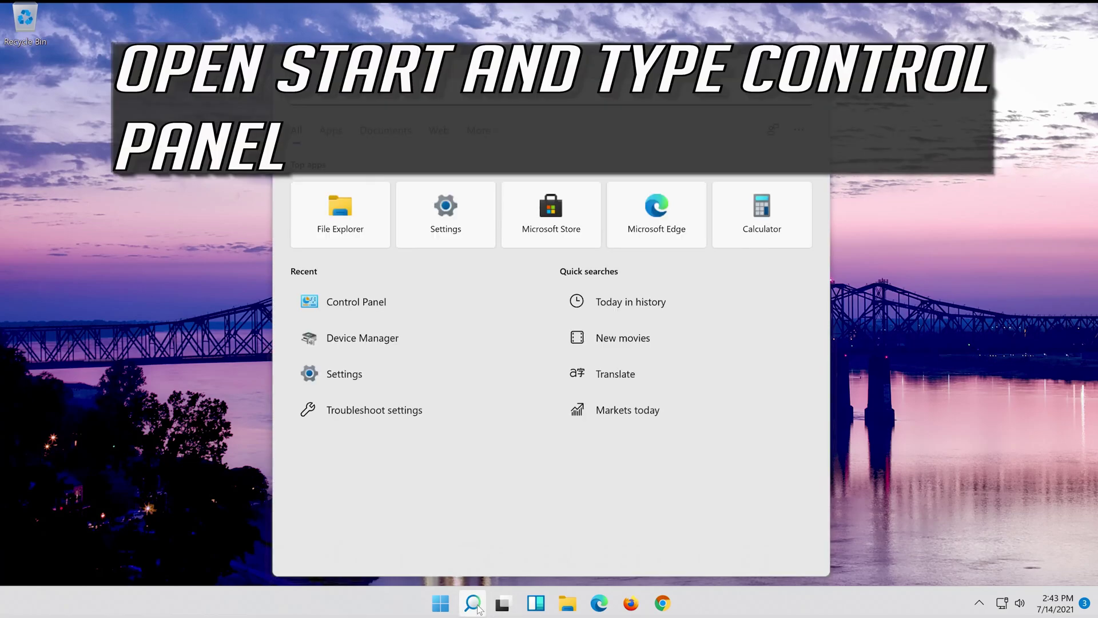
{"action": "type", "text": "control pa"}
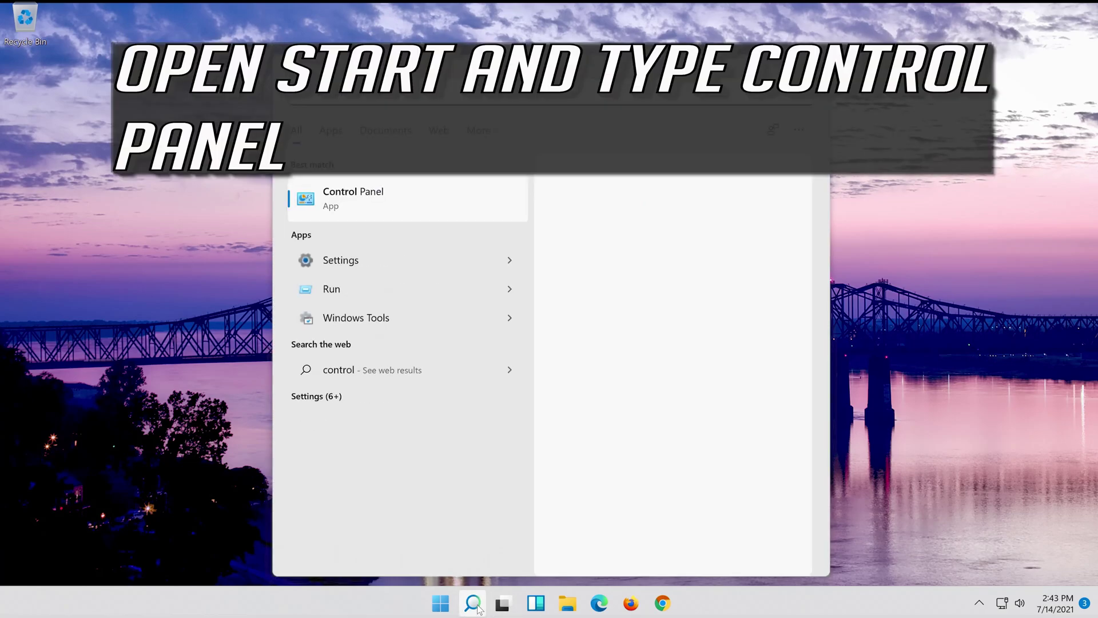
{"action": "type", "text": "nel"}
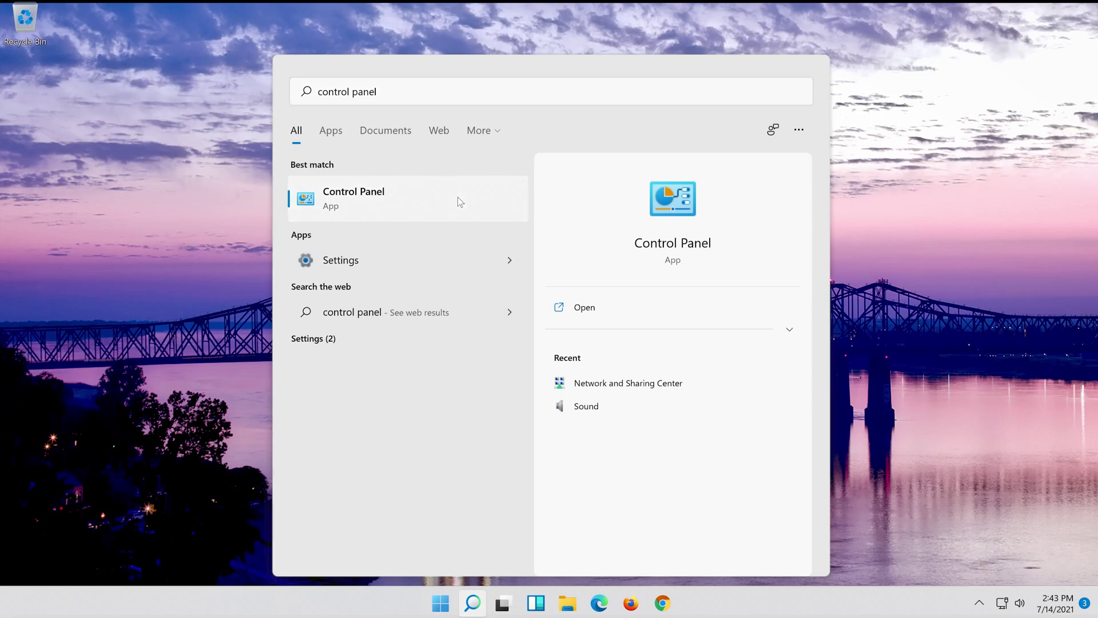
{"action": "left_click", "coordinate": [457, 197]}
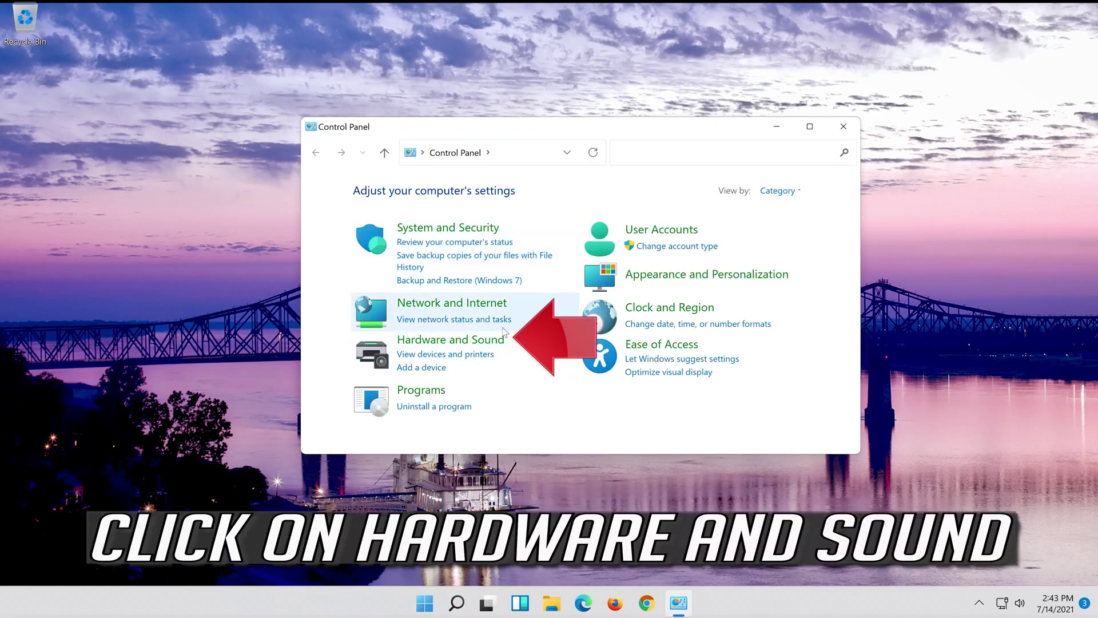
{"action": "left_click", "coordinate": [482, 341]}
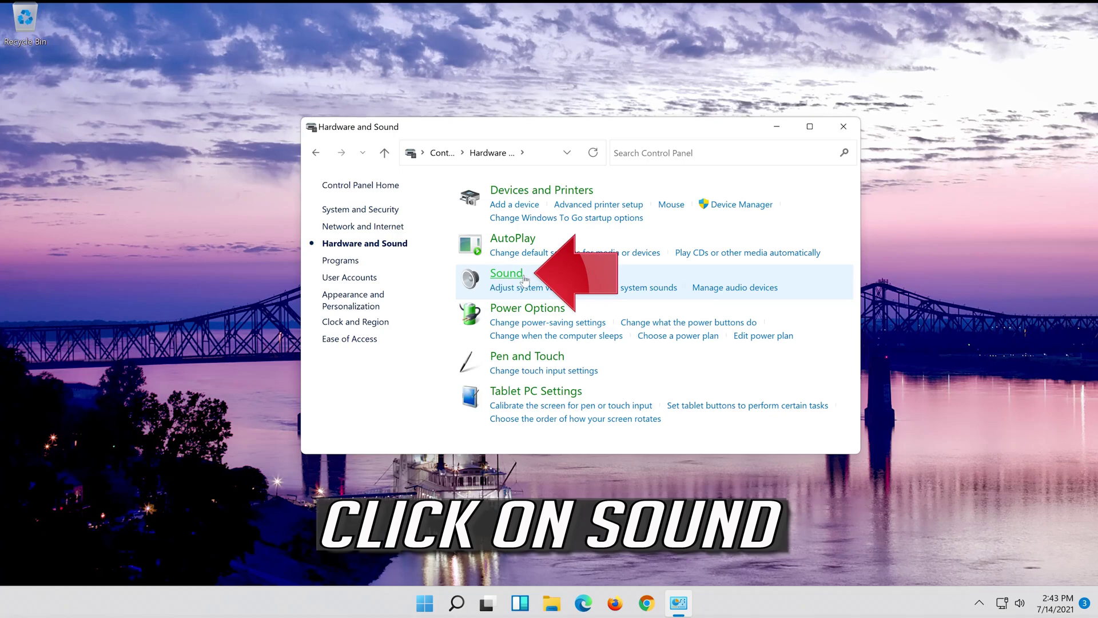
{"action": "left_click", "coordinate": [497, 279]}
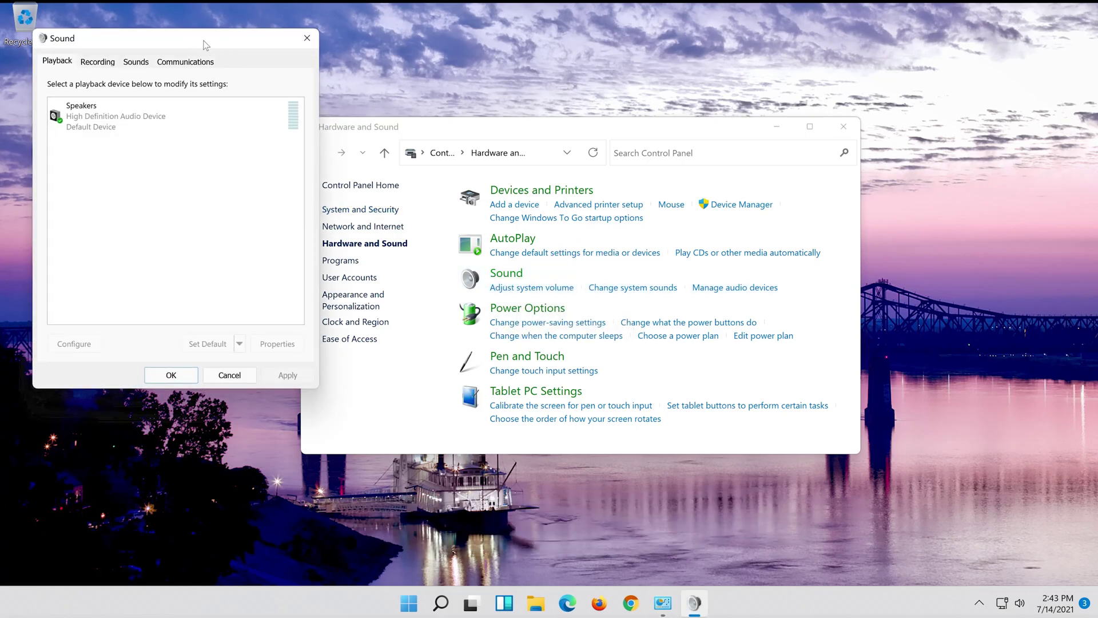
Step: Set the Speakers' Advanced default format to 16 bit, 48000 Hz (DVD Quality) and save
{"action": "left_click_drag", "start_coordinate": [206, 46], "coordinate": [595, 104]}
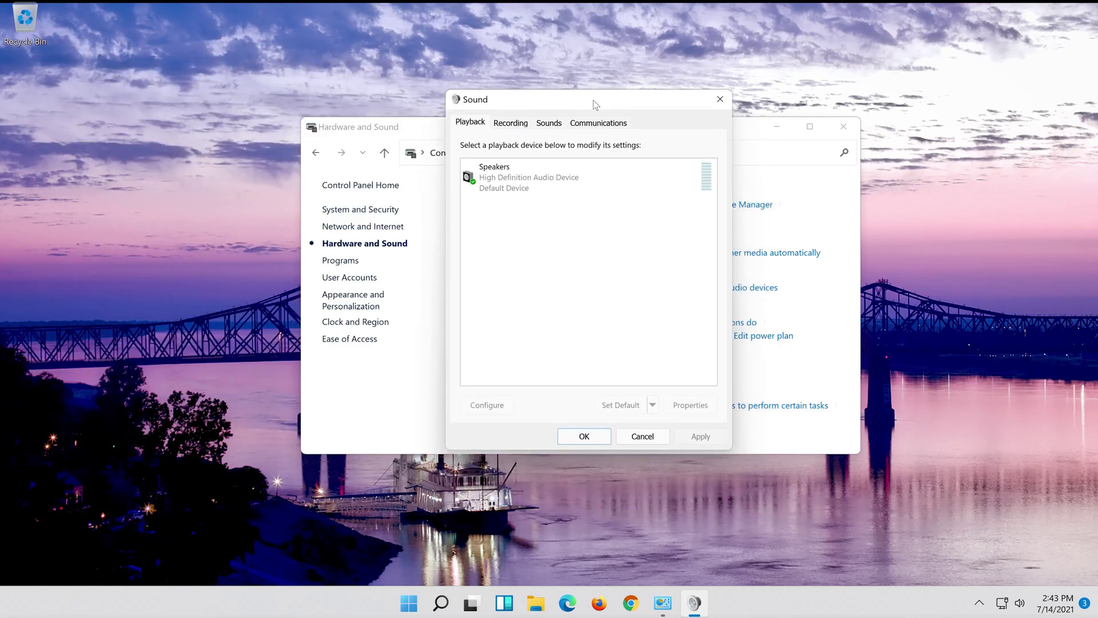
{"action": "left_click", "coordinate": [556, 161]}
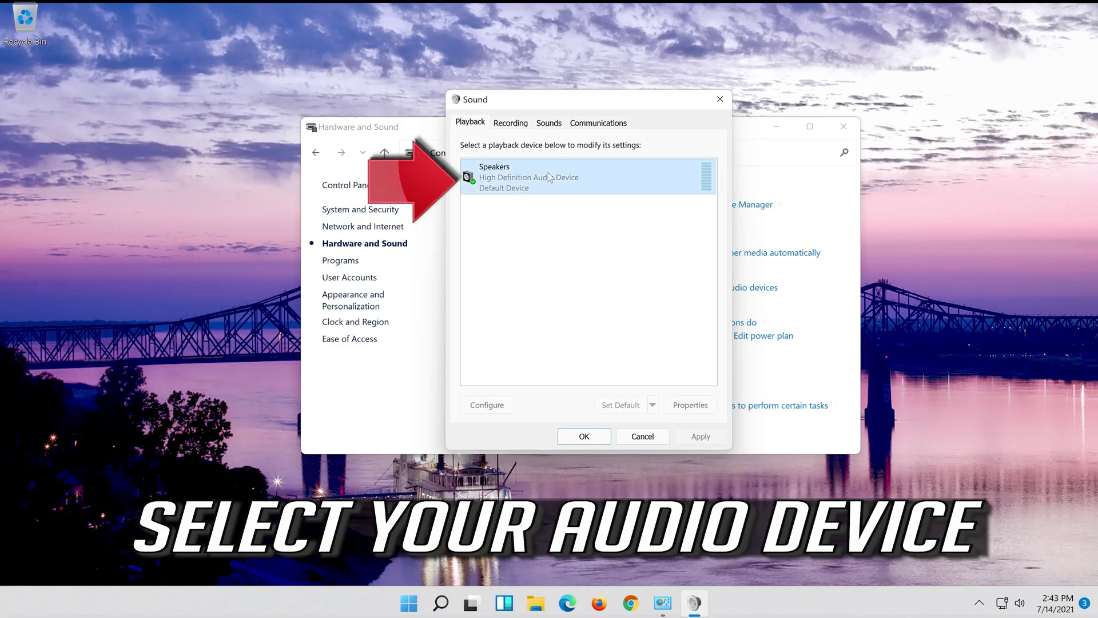
{"action": "right_click", "coordinate": [585, 190]}
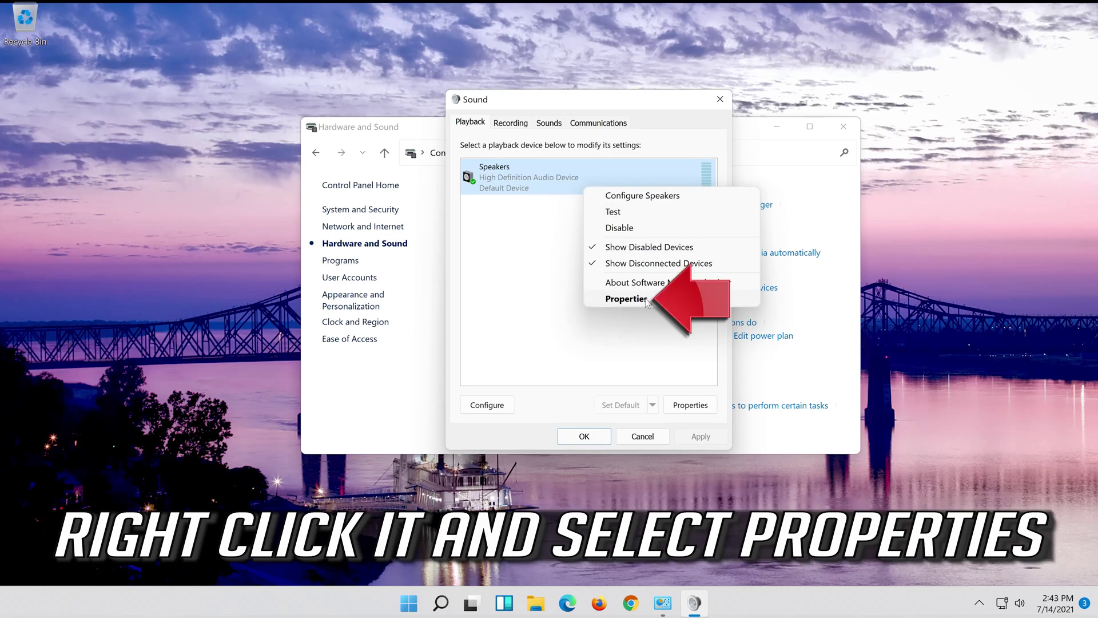
{"action": "left_click", "coordinate": [626, 299]}
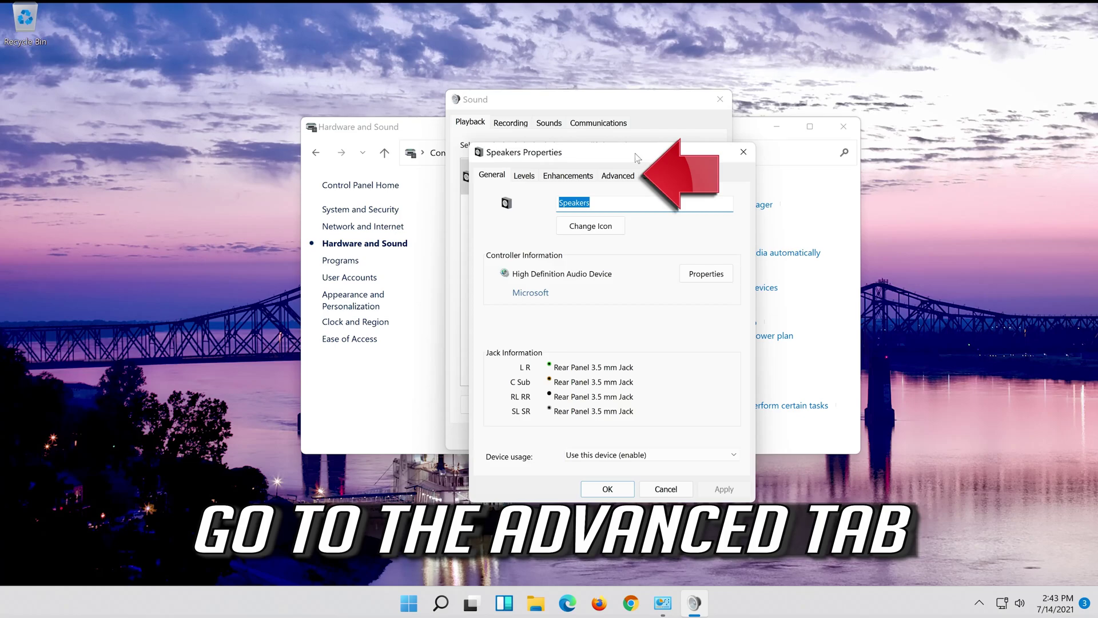
{"action": "left_click", "coordinate": [623, 173]}
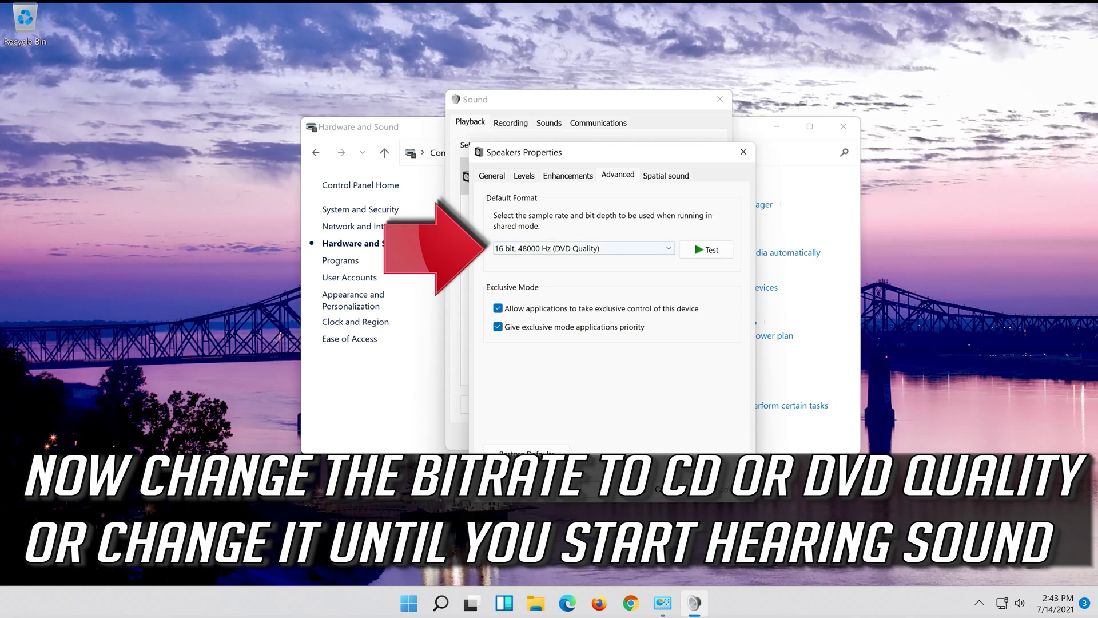
{"action": "left_click", "coordinate": [560, 249]}
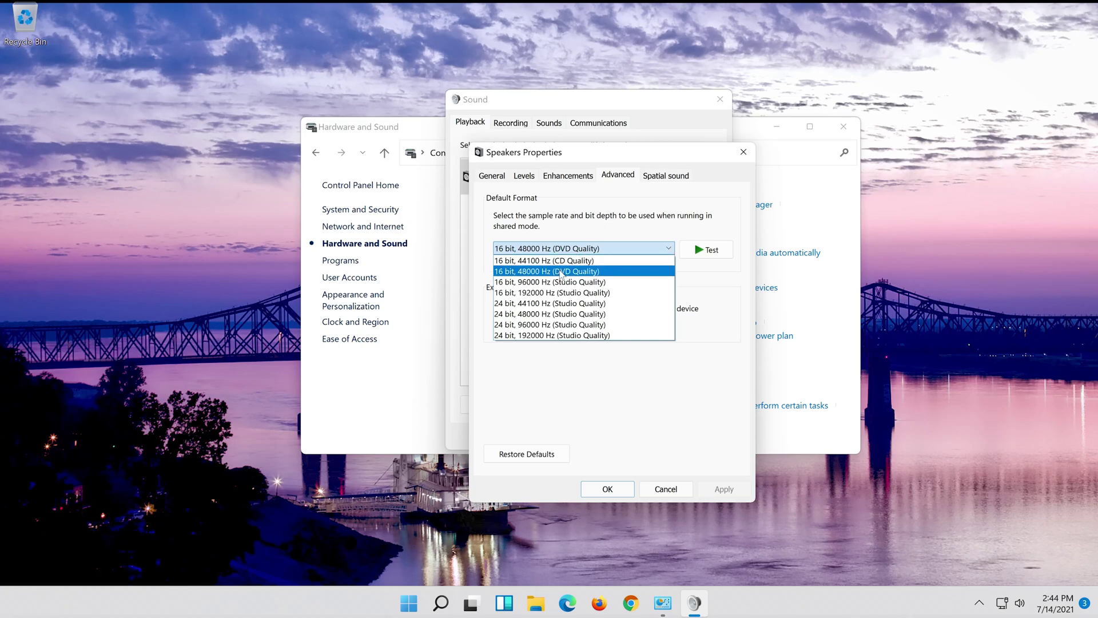
{"action": "left_click", "coordinate": [589, 272]}
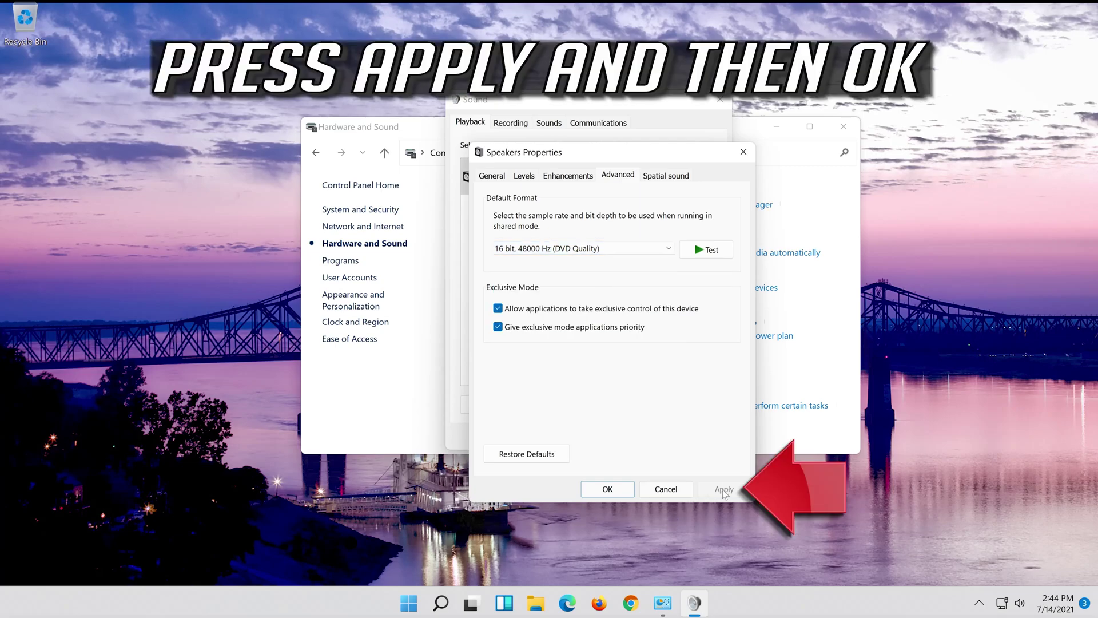
{"action": "left_click", "coordinate": [607, 489]}
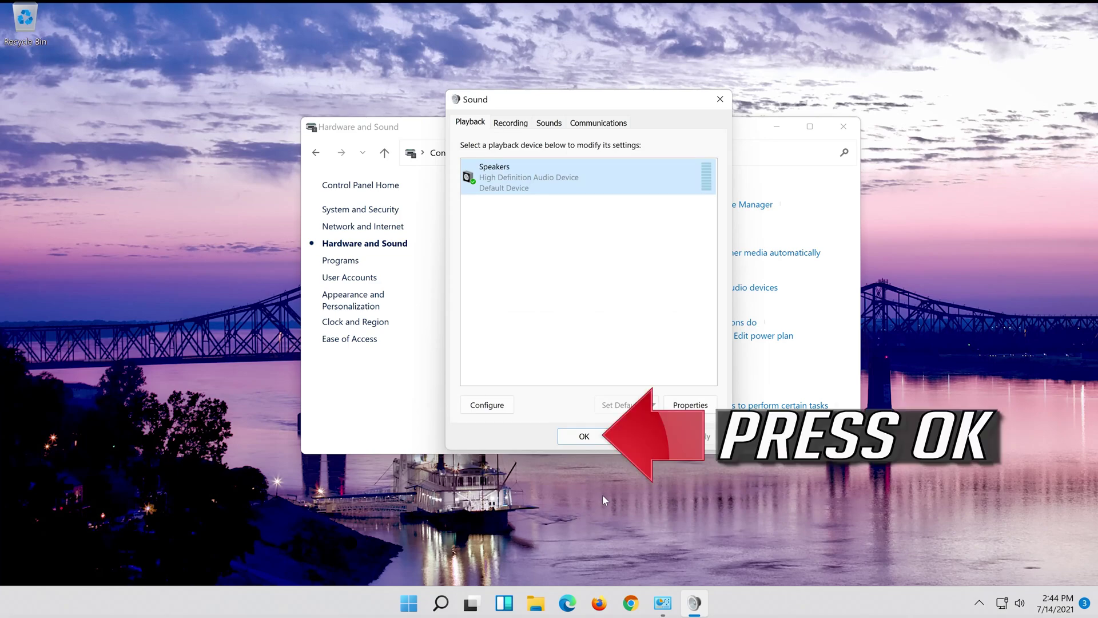
{"action": "left_click", "coordinate": [568, 440]}
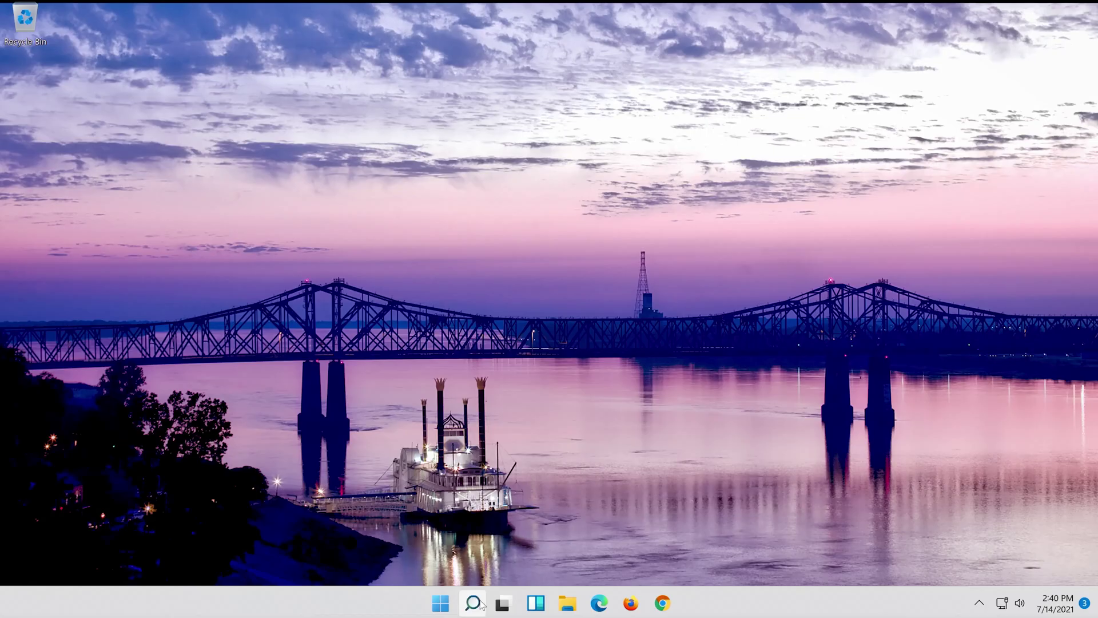
Step: Search 'device manager' and open Device Manager, centring its window
{"action": "left_click", "coordinate": [479, 604]}
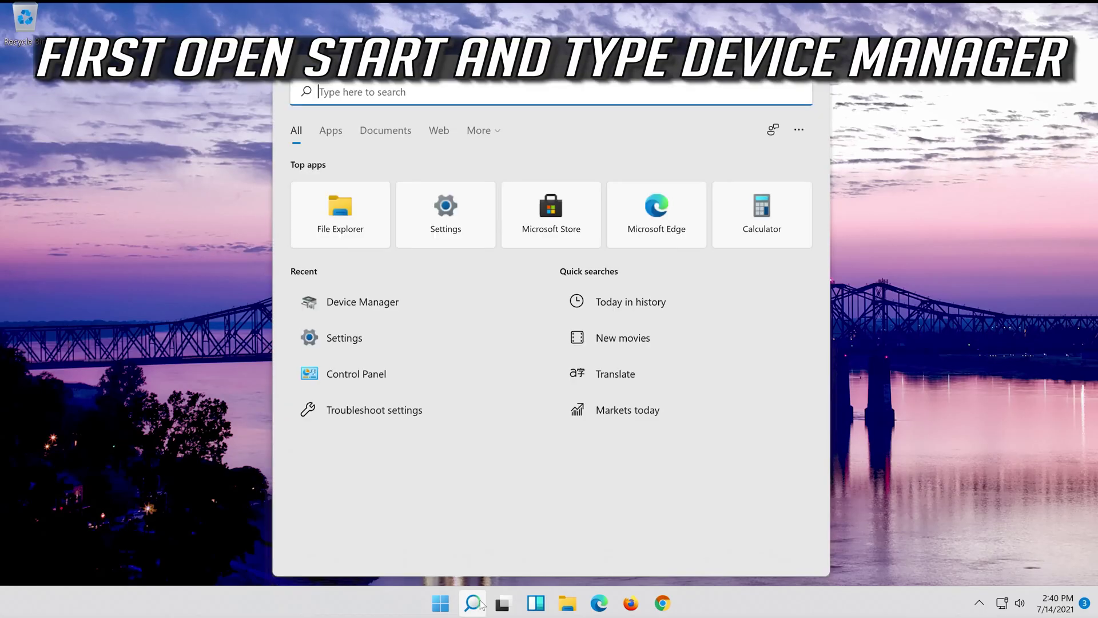
{"action": "type", "text": "devi"}
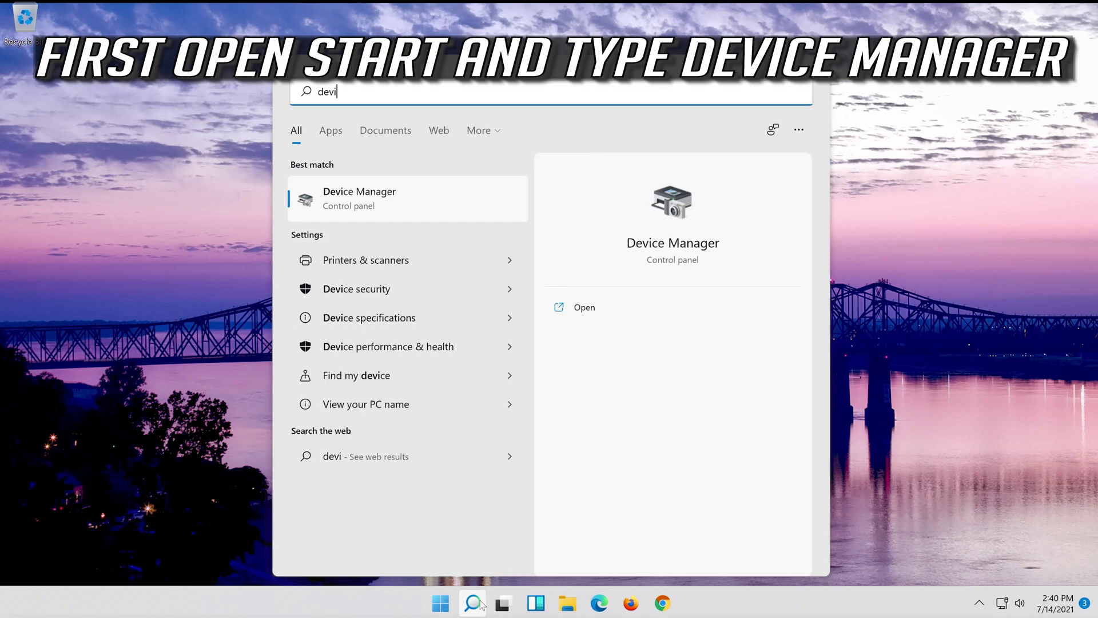
{"action": "type", "text": "ce man"}
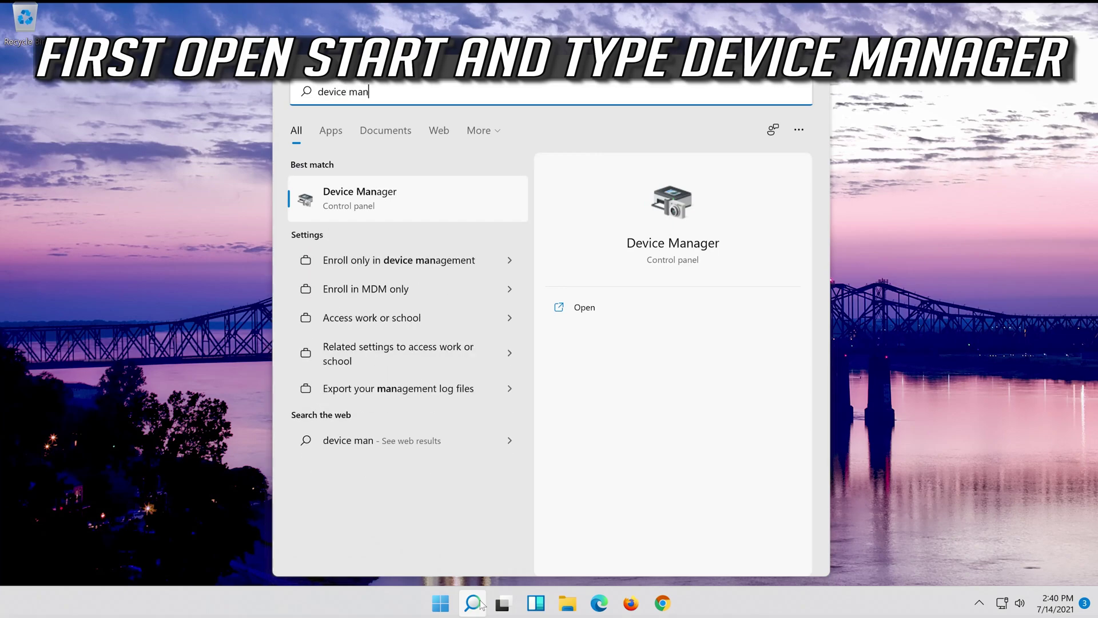
{"action": "type", "text": "ager"}
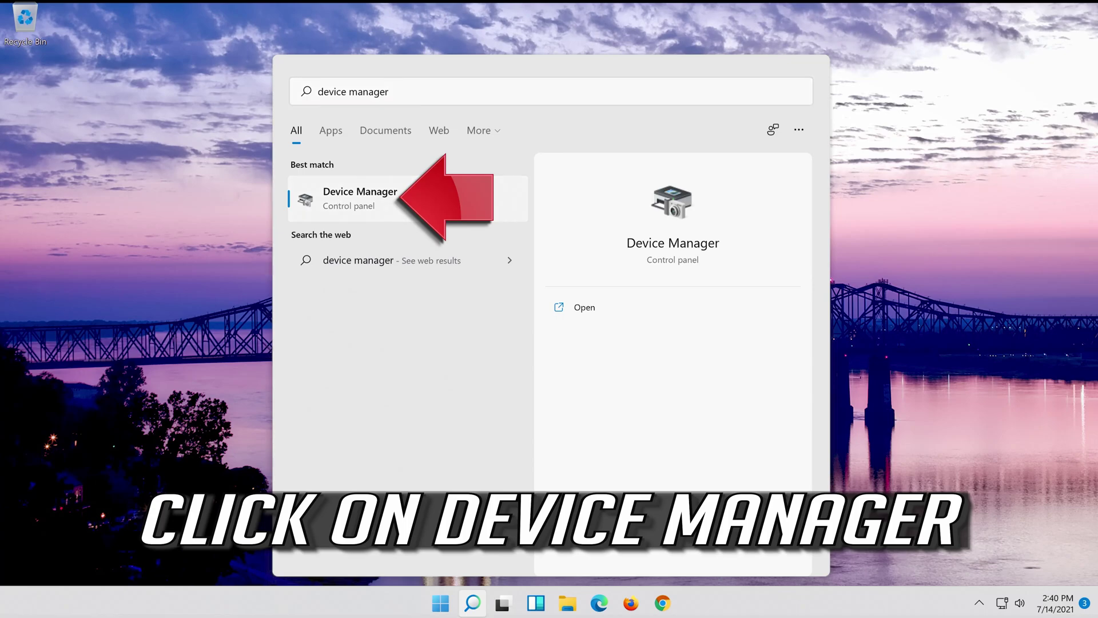
{"action": "left_click", "coordinate": [454, 202]}
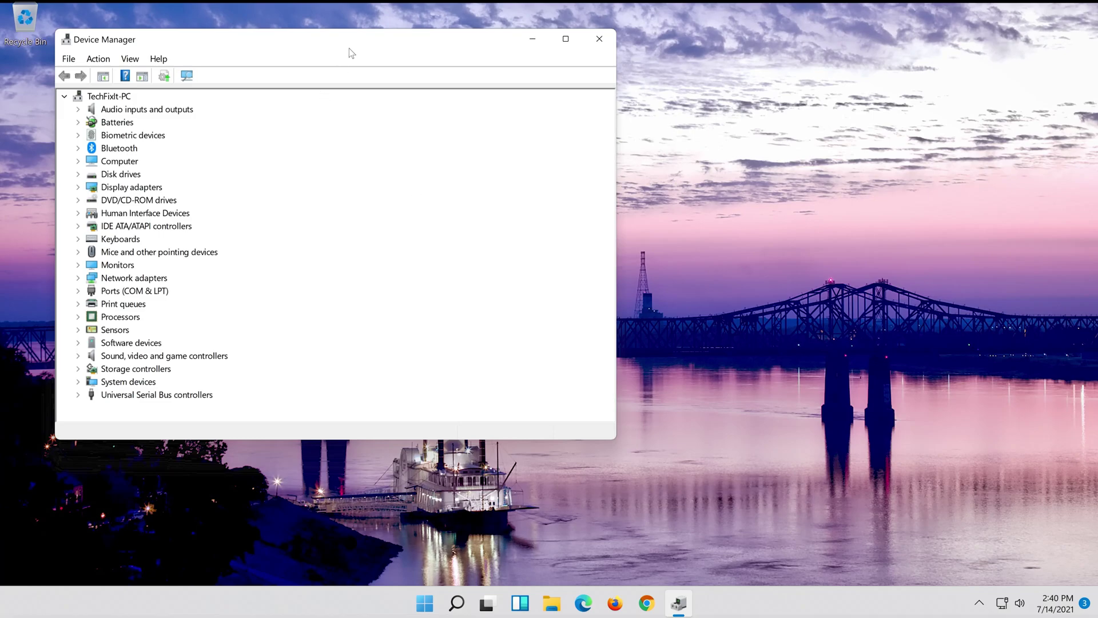
{"action": "left_click_drag", "start_coordinate": [349, 48], "coordinate": [587, 63]}
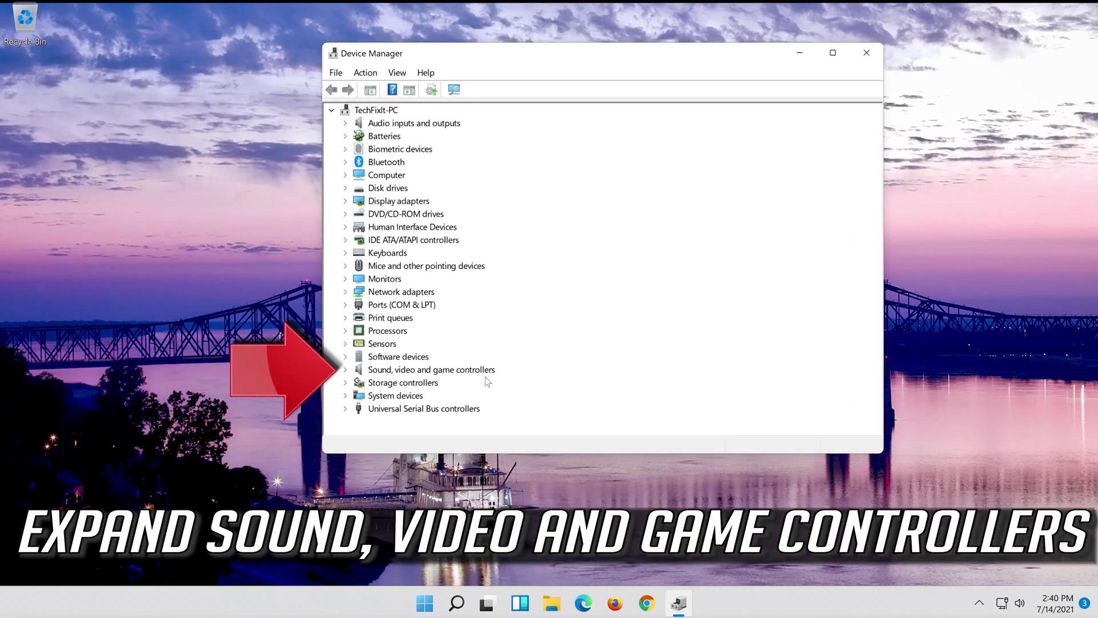
Step: Expand Sound, video and game controllers and right-click High Definition Audio Device
{"action": "left_click", "coordinate": [346, 369]}
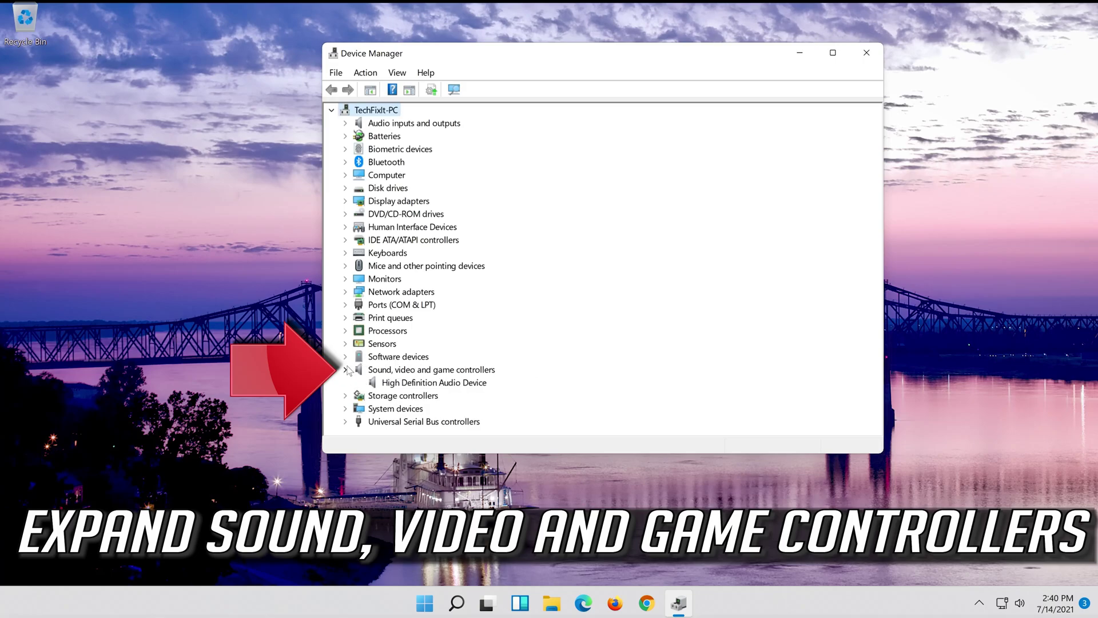
{"action": "left_click", "coordinate": [376, 383]}
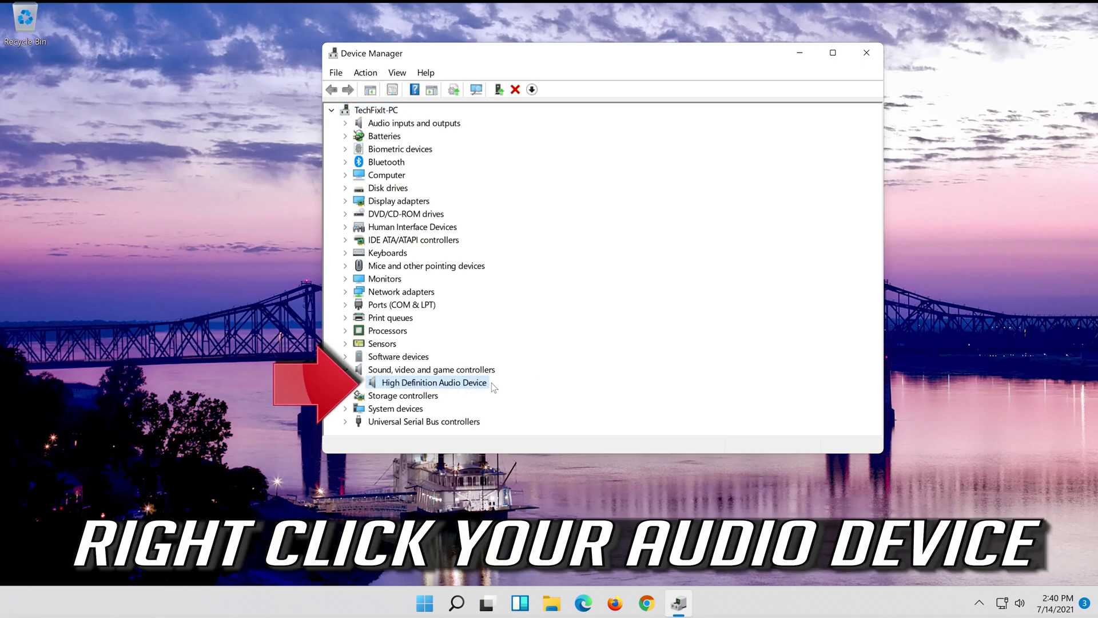
{"action": "right_click", "coordinate": [459, 387]}
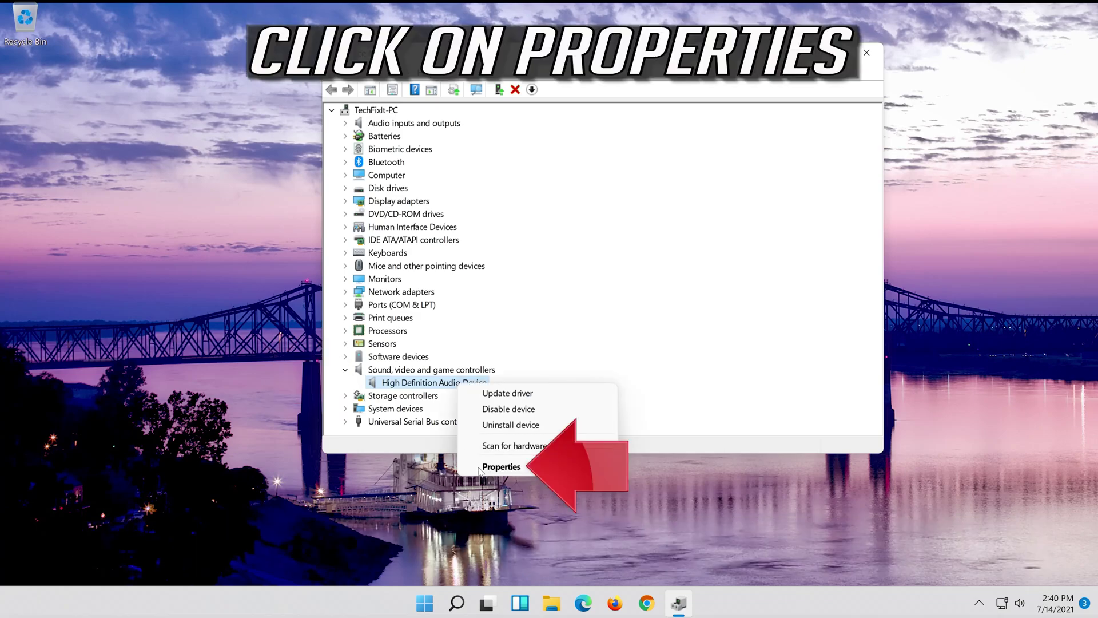
Step: Update the High Definition Audio Device driver via Properties, Driver tab, searching automatically
{"action": "left_click", "coordinate": [535, 466]}
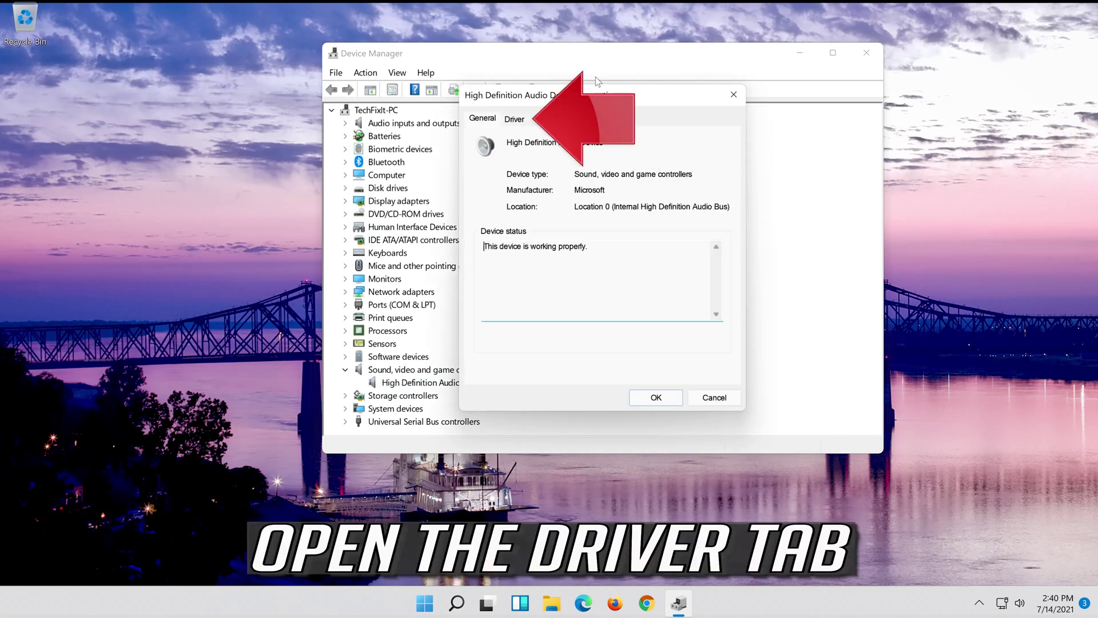
{"action": "left_click", "coordinate": [516, 120]}
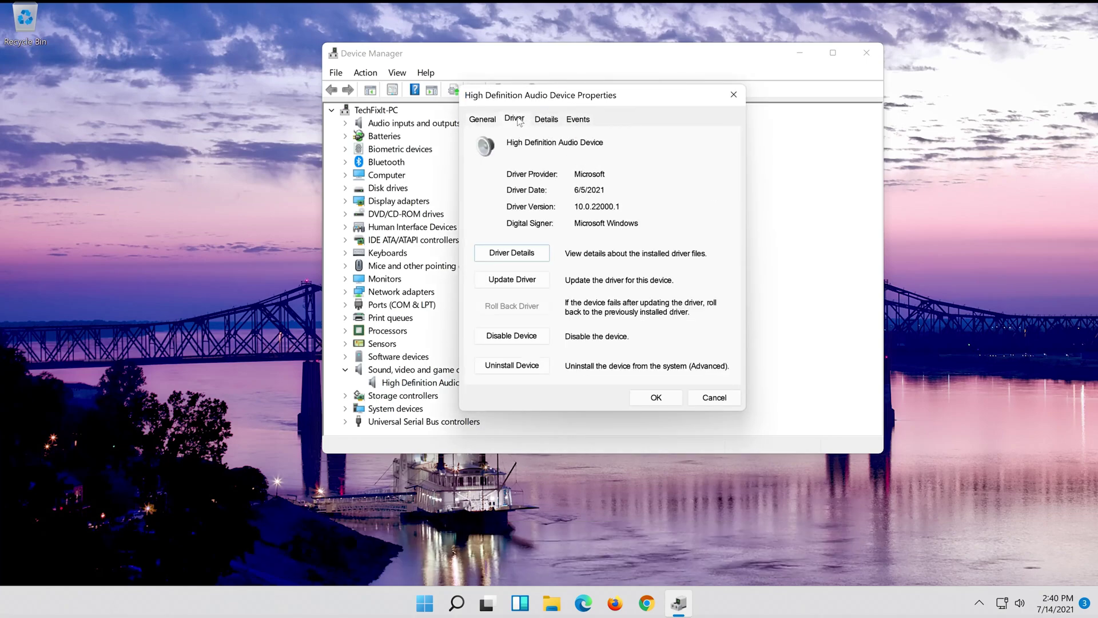
{"action": "left_click", "coordinate": [512, 280]}
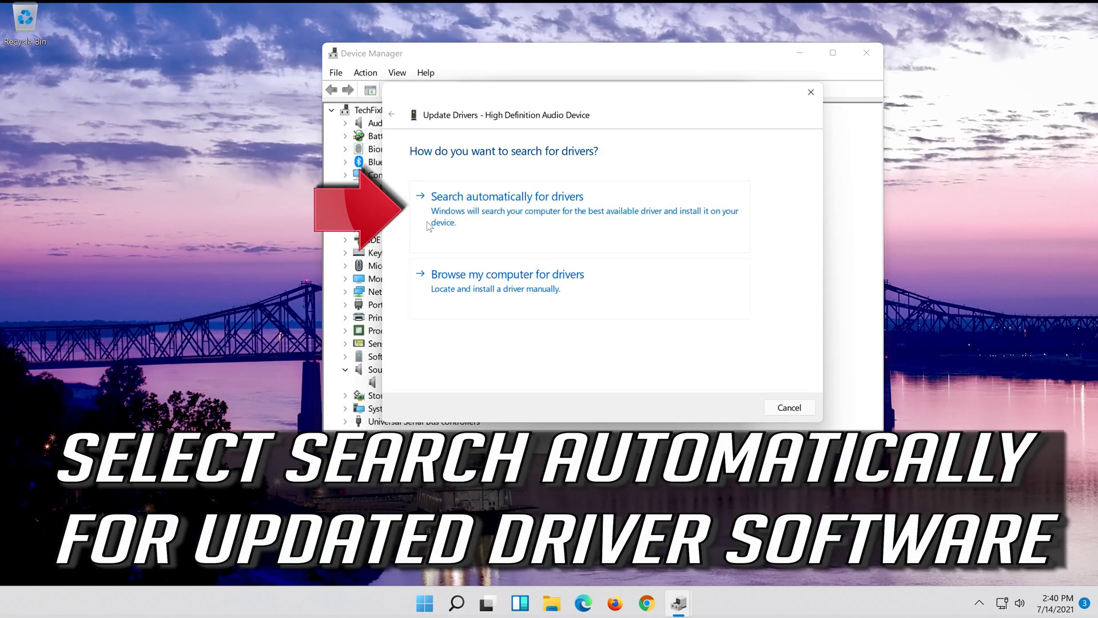
{"action": "left_click", "coordinate": [602, 220]}
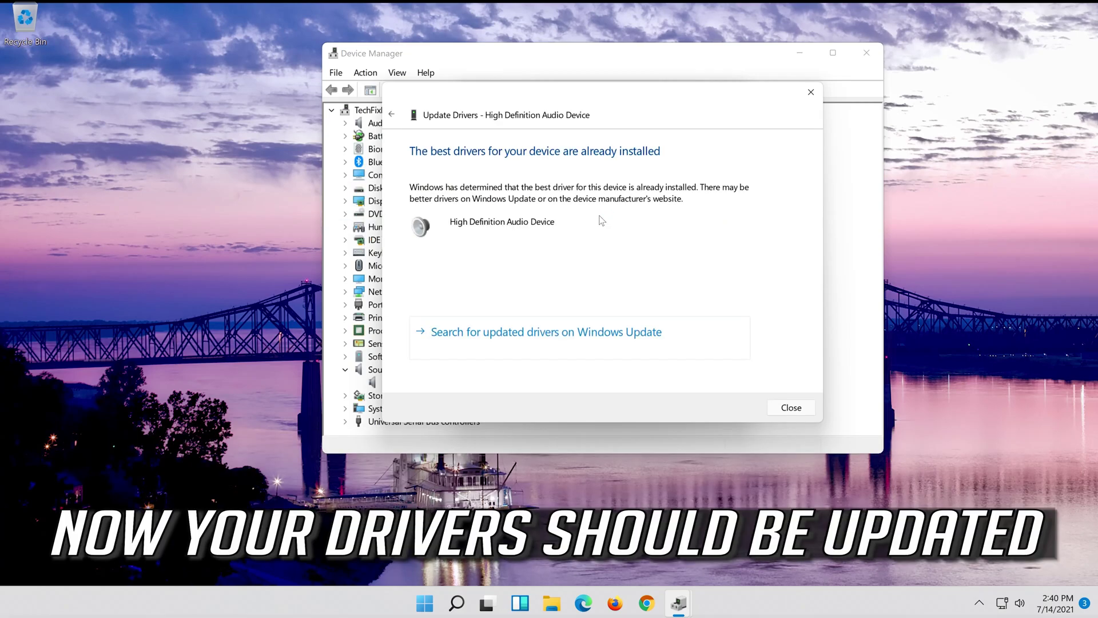